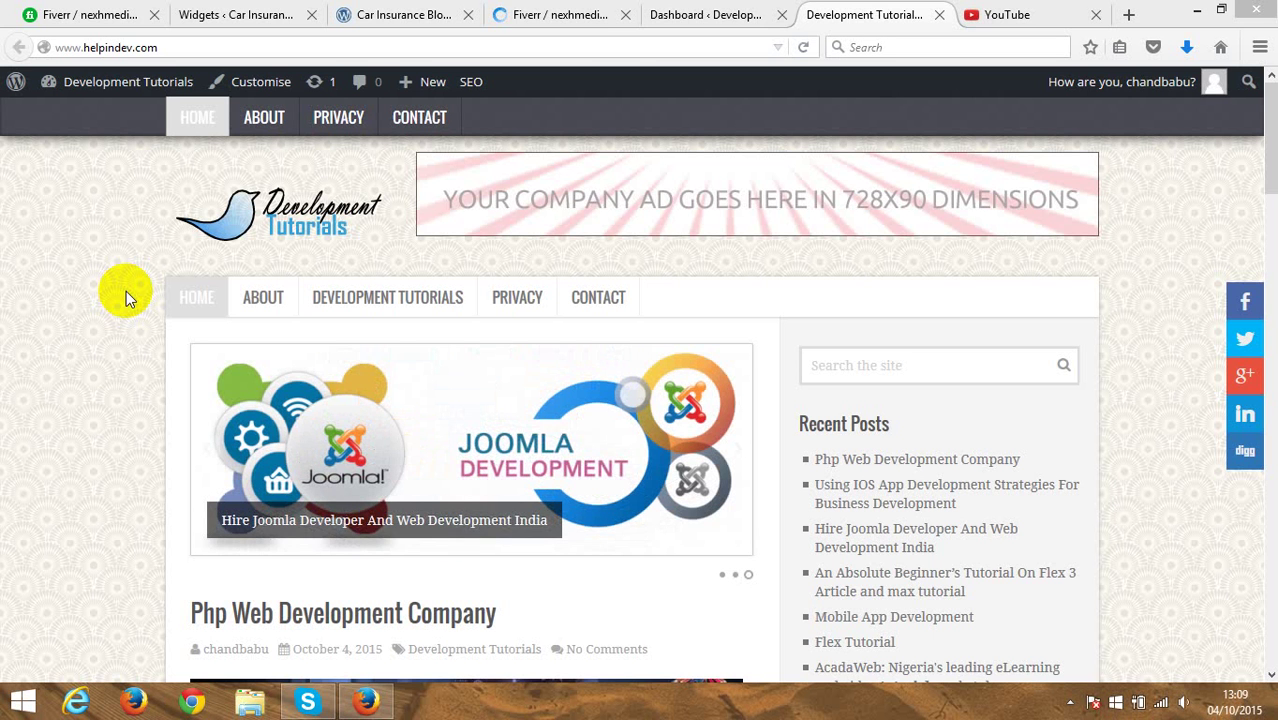
Step: Highlight the client's slider complaint on Fiverr, then try the blog slider's second slide
left_click(560, 12)
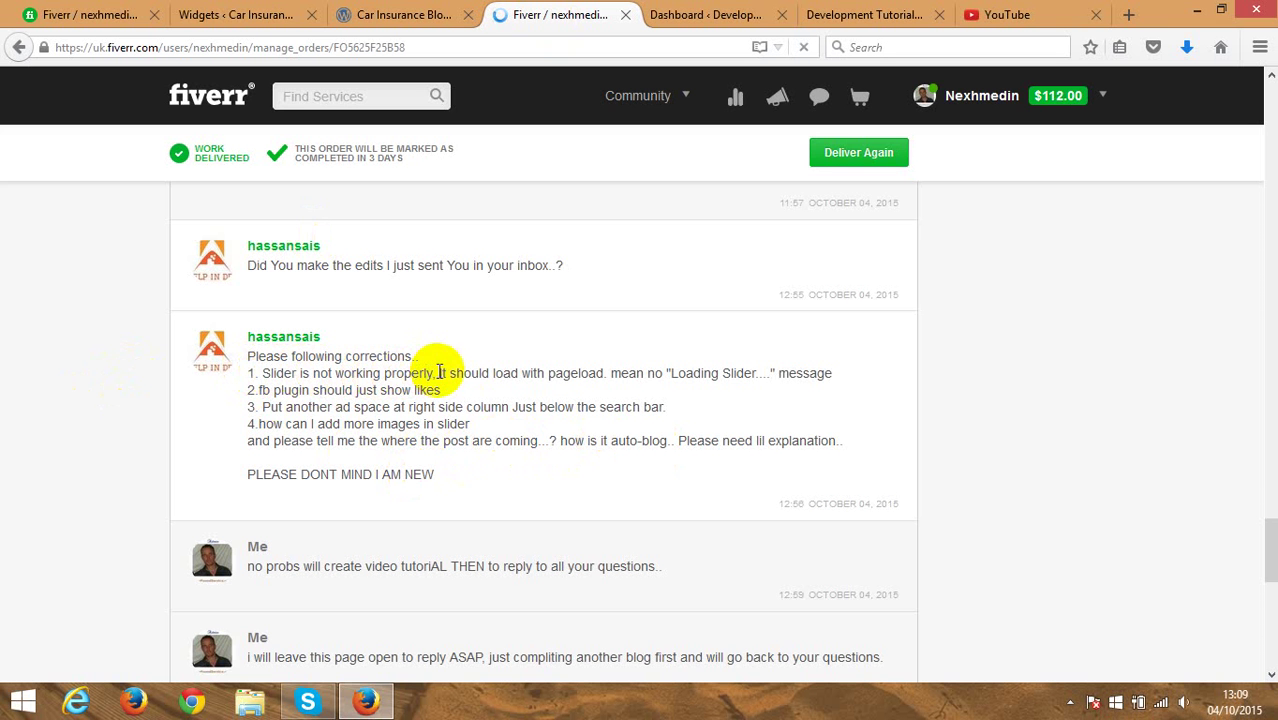
left_click_drag(448, 373, 256, 372)
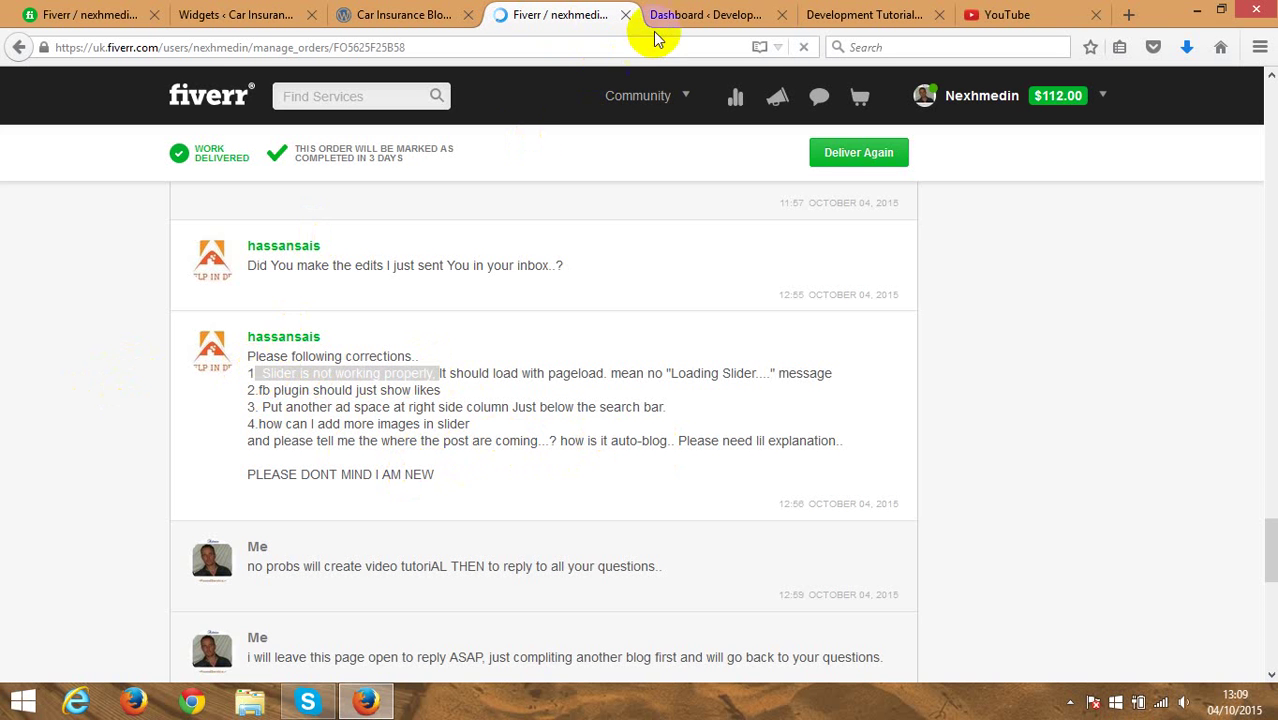
left_click(828, 15)
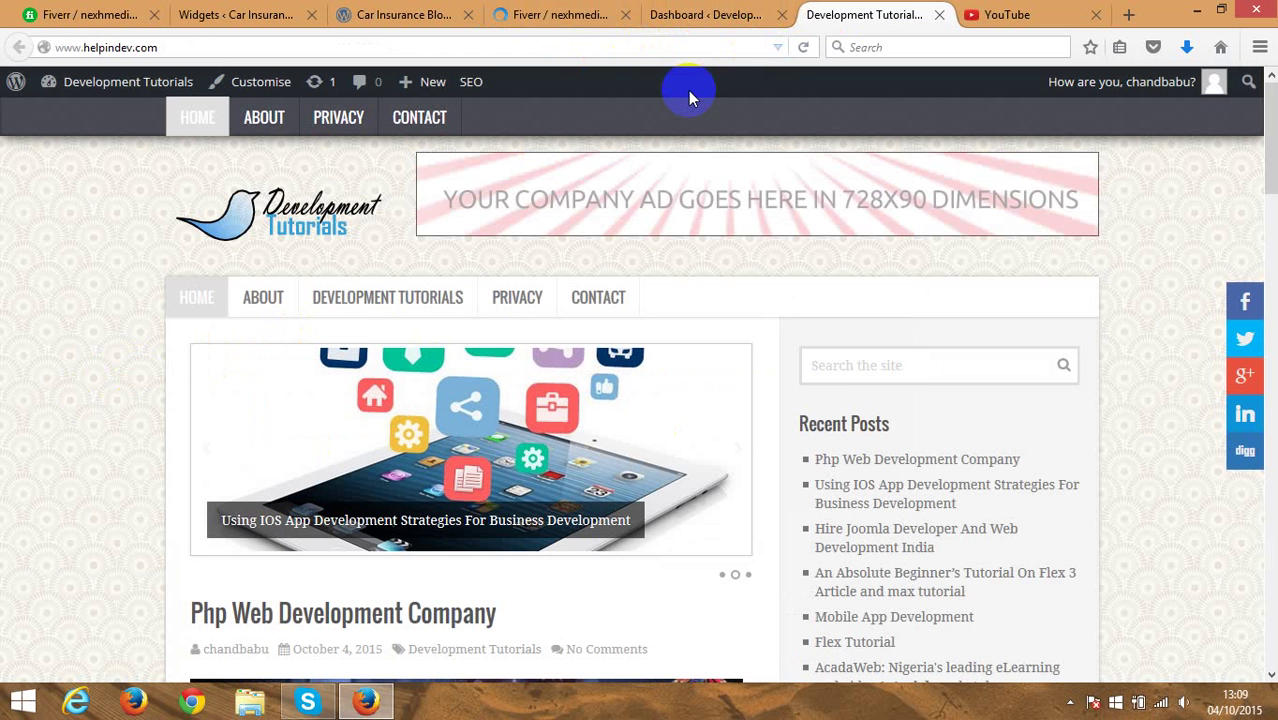
scroll(89, 407, "down", 2)
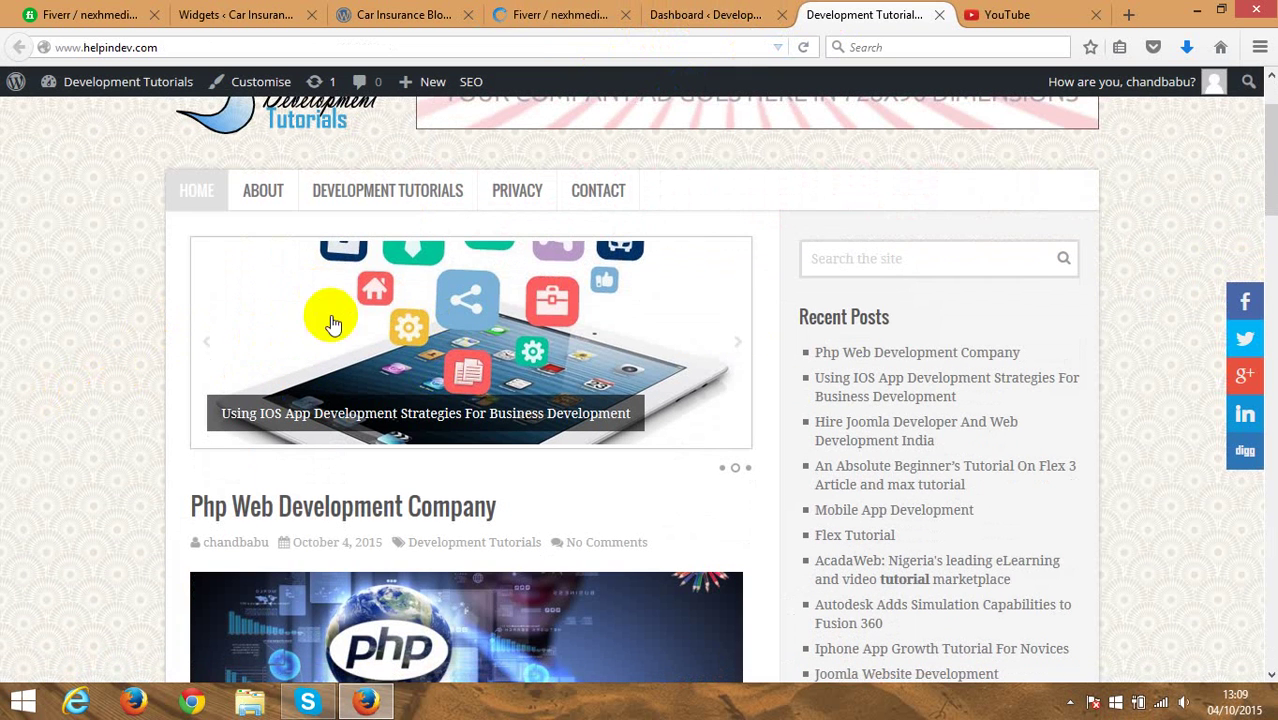
left_click(735, 467)
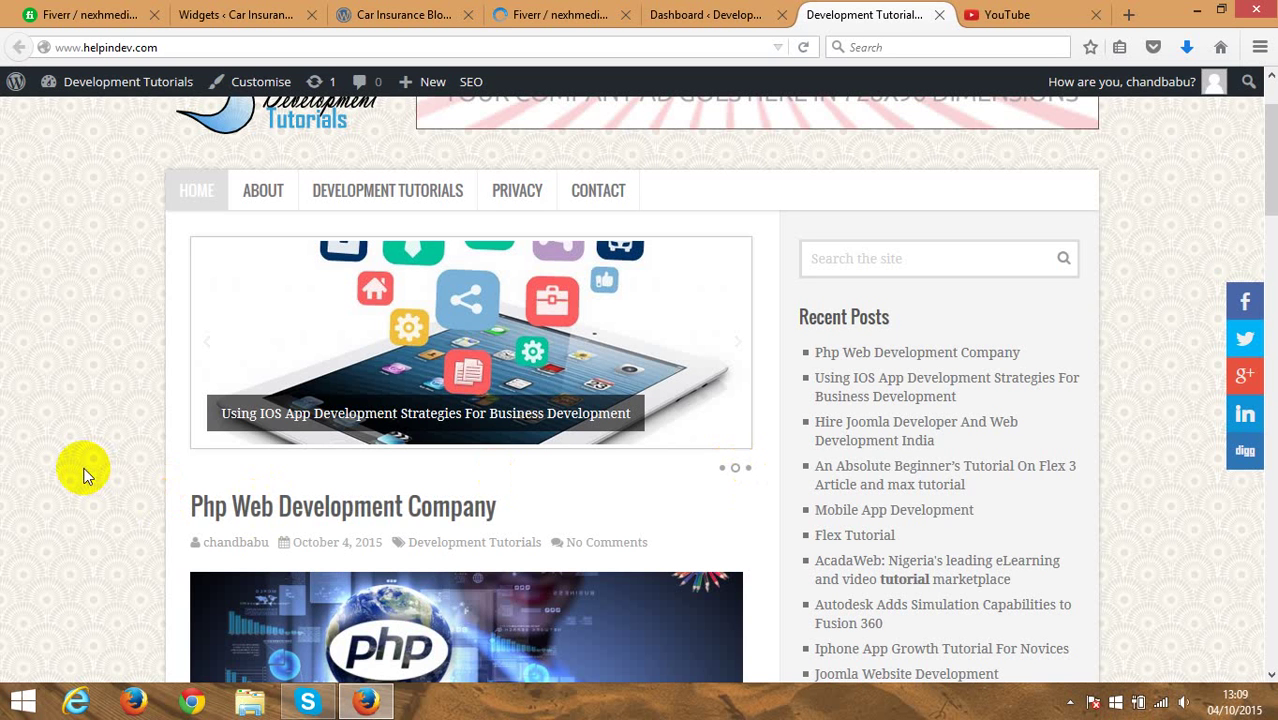
Step: Reload the blog and step the slider through its iOS, Joomla and PHP slides
right_click(140, 281)
left_click(148, 296)
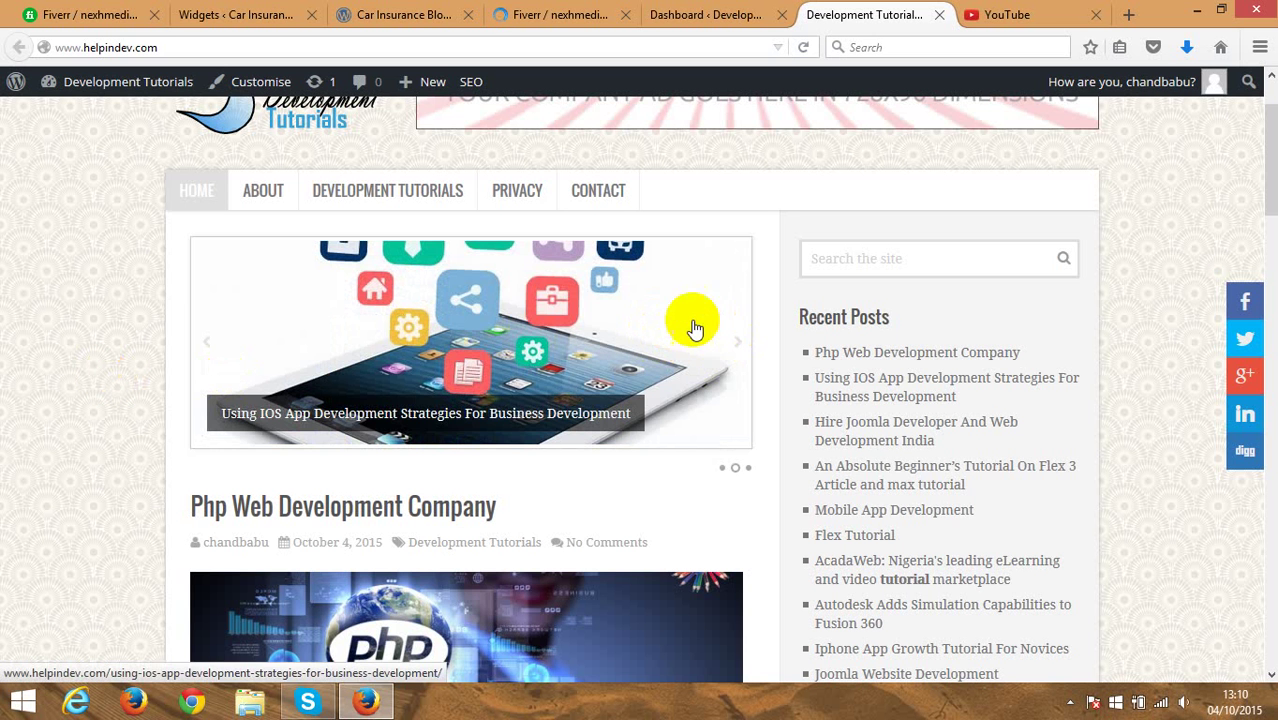
left_click(737, 348)
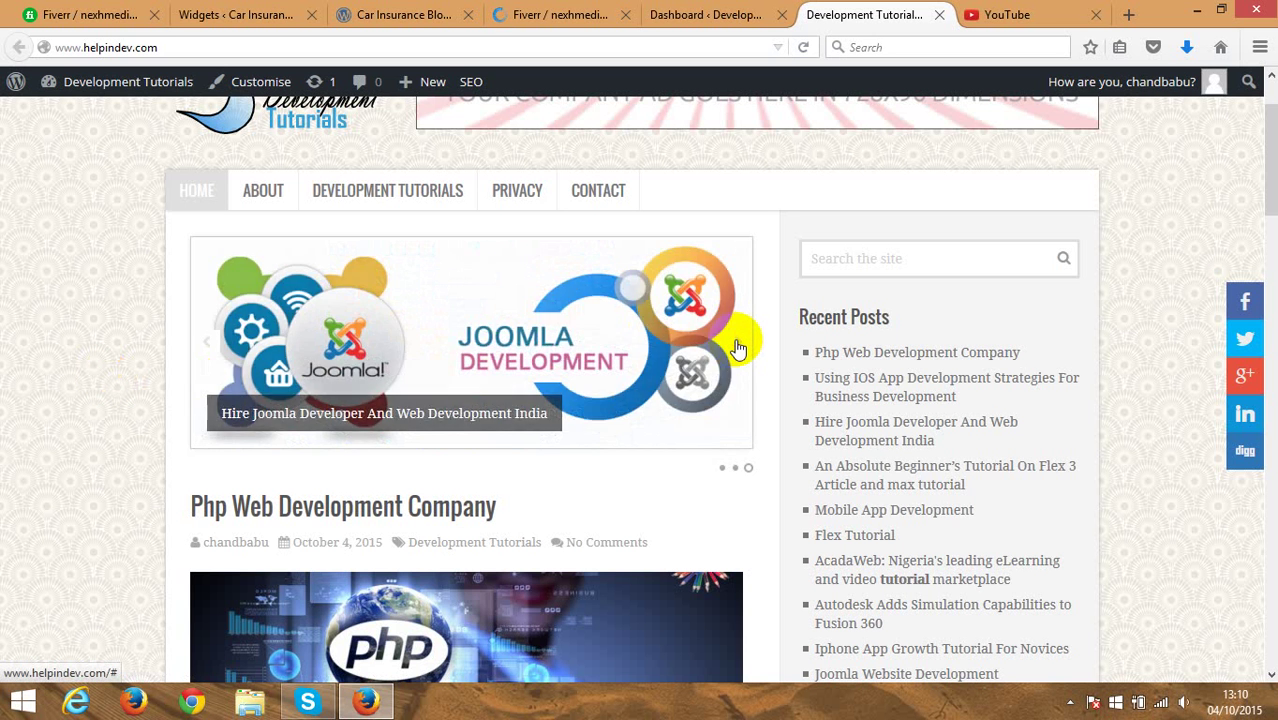
left_click(737, 348)
left_click(737, 348)
left_click(737, 346)
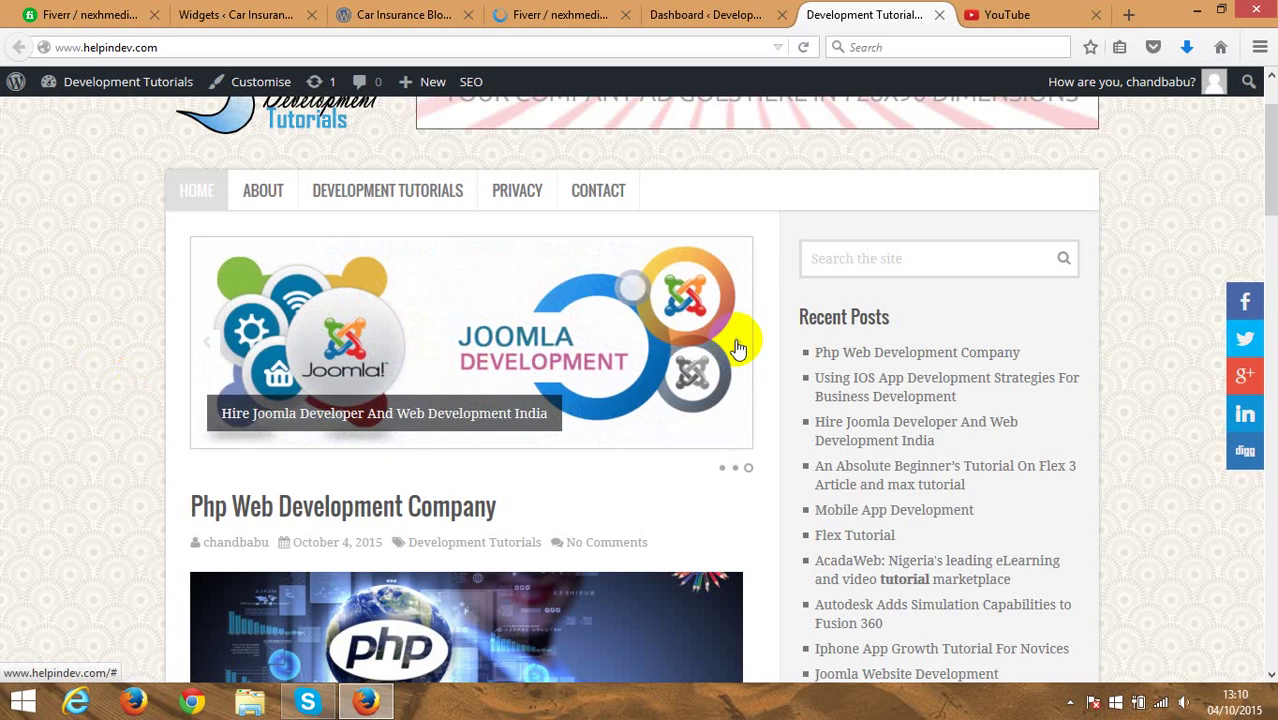
left_click(737, 346)
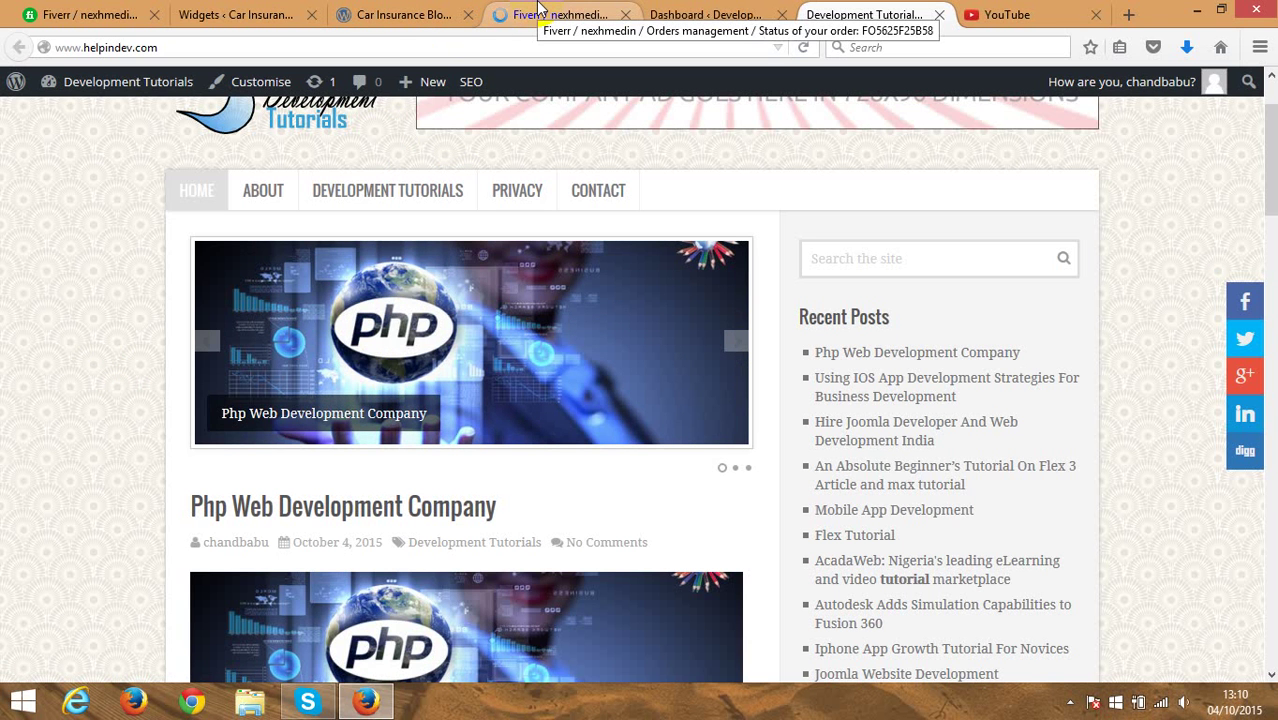
Step: Highlight the client's Facebook Like Box request, then go to the admin's sidebar Widgets page
left_click(540, 12)
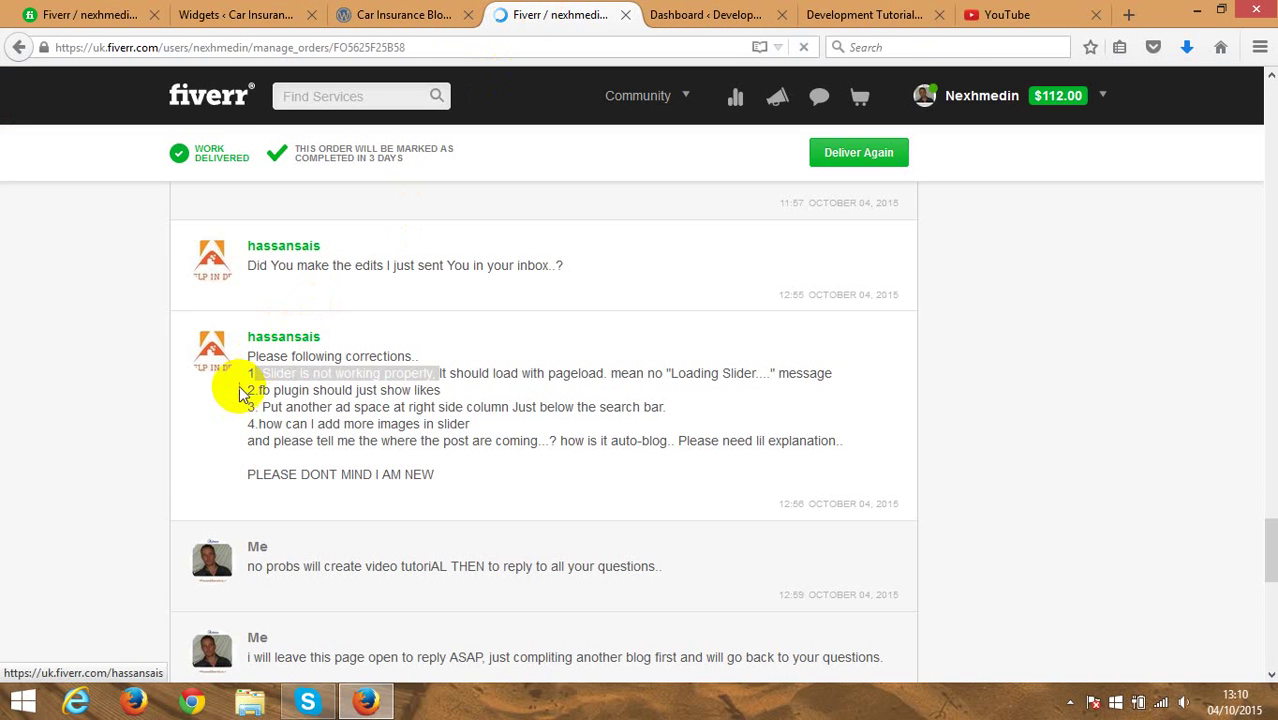
left_click_drag(247, 387, 440, 388)
left_click(705, 14)
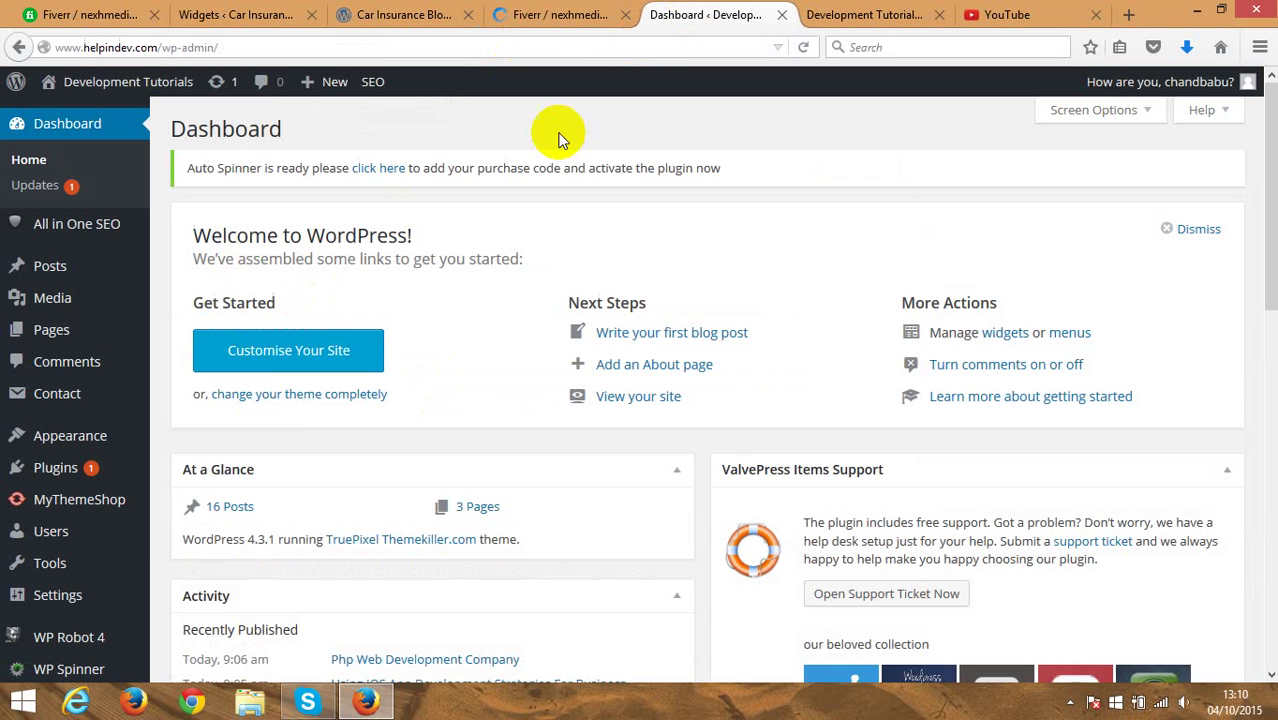
mouse_move(72, 432)
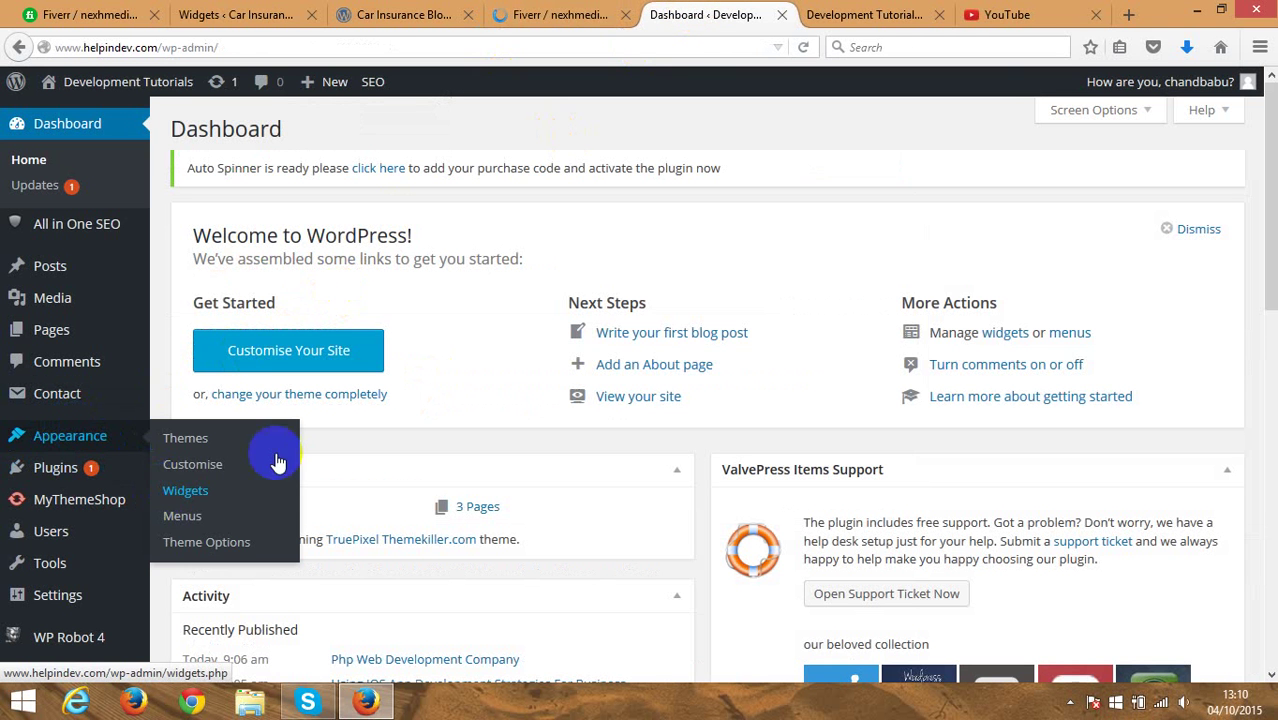
left_click(644, 370)
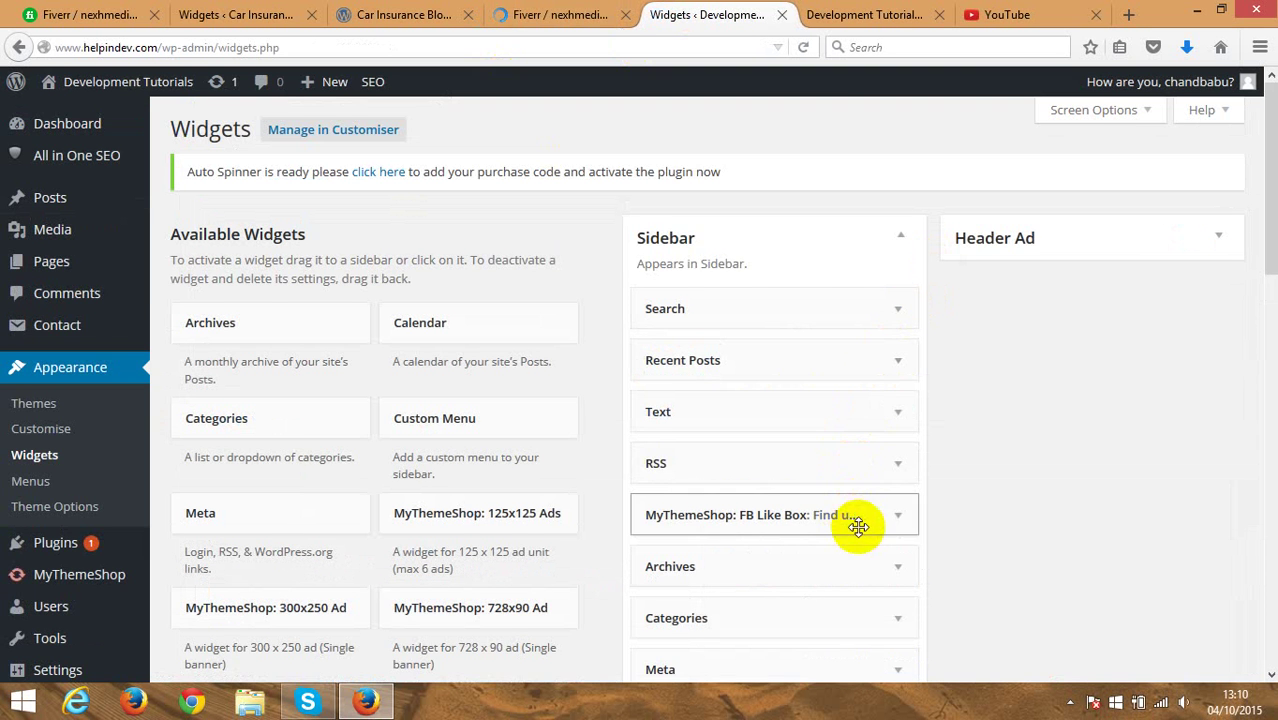
Step: Expand the MyThemeShop FB Like Box widget, uncheck Show stream, and save it
scroll(936, 515, "down", 2)
left_click(895, 410)
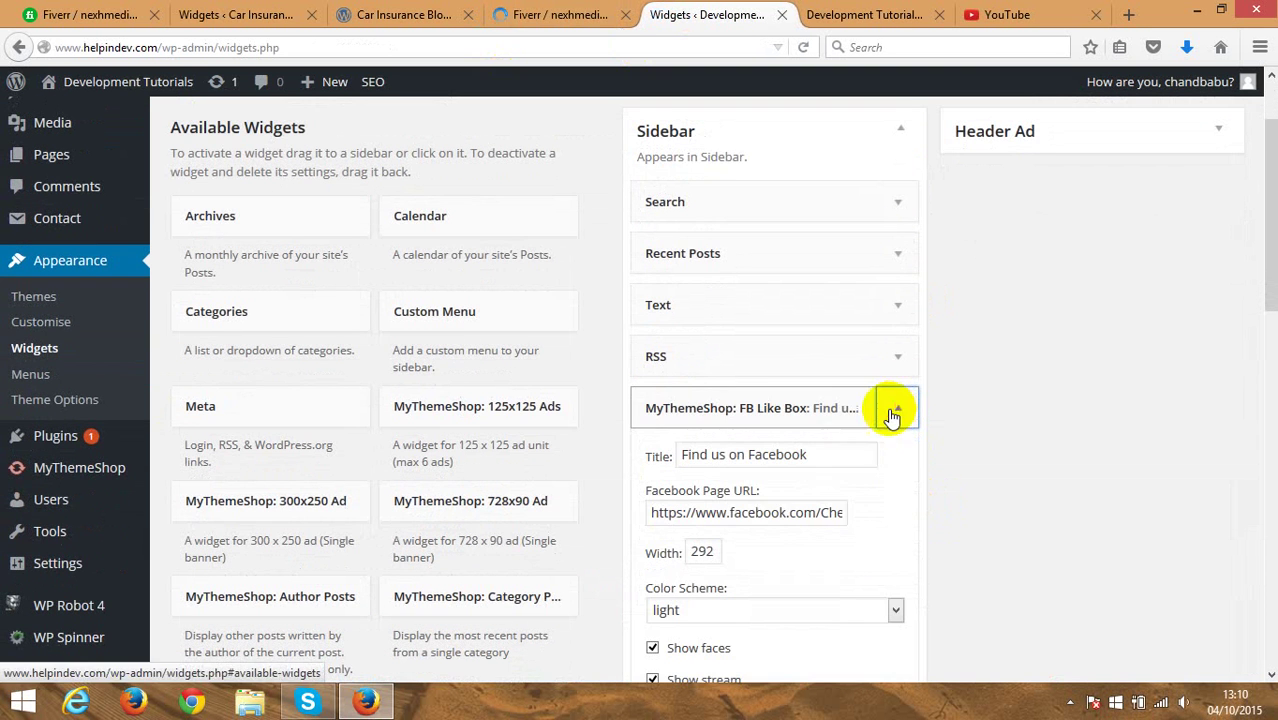
scroll(700, 560, "down", 2)
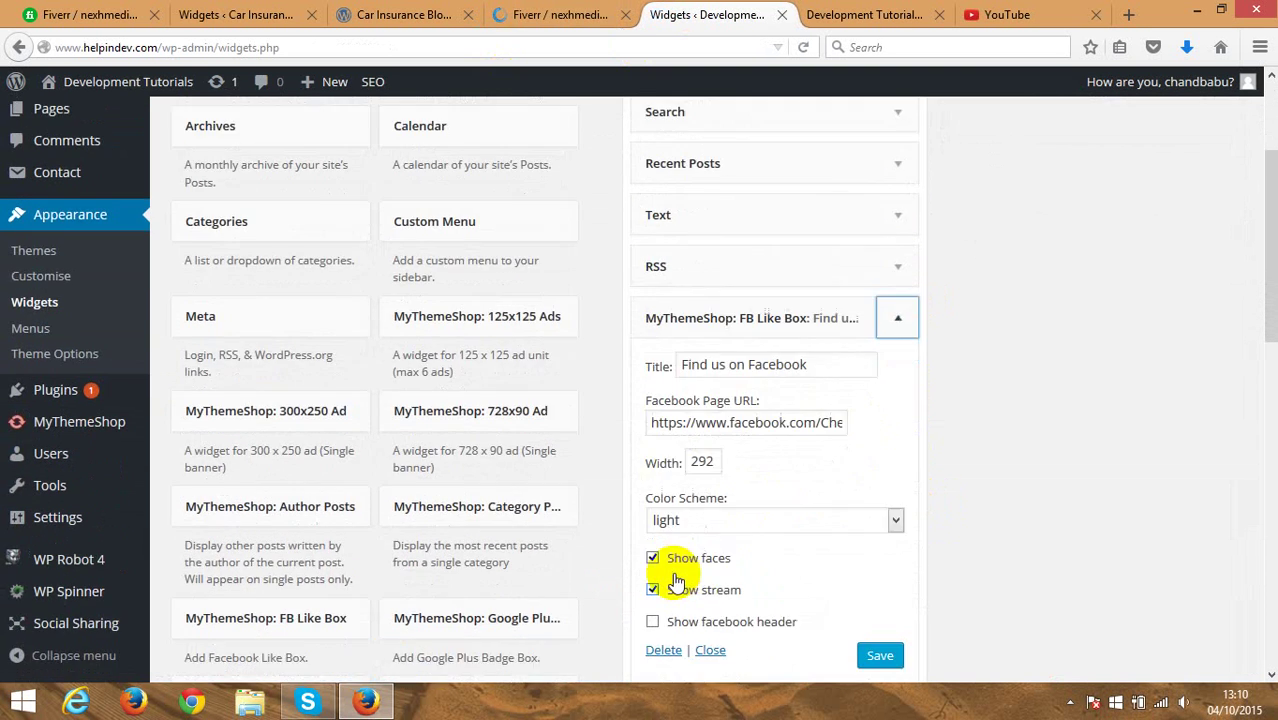
left_click(656, 572)
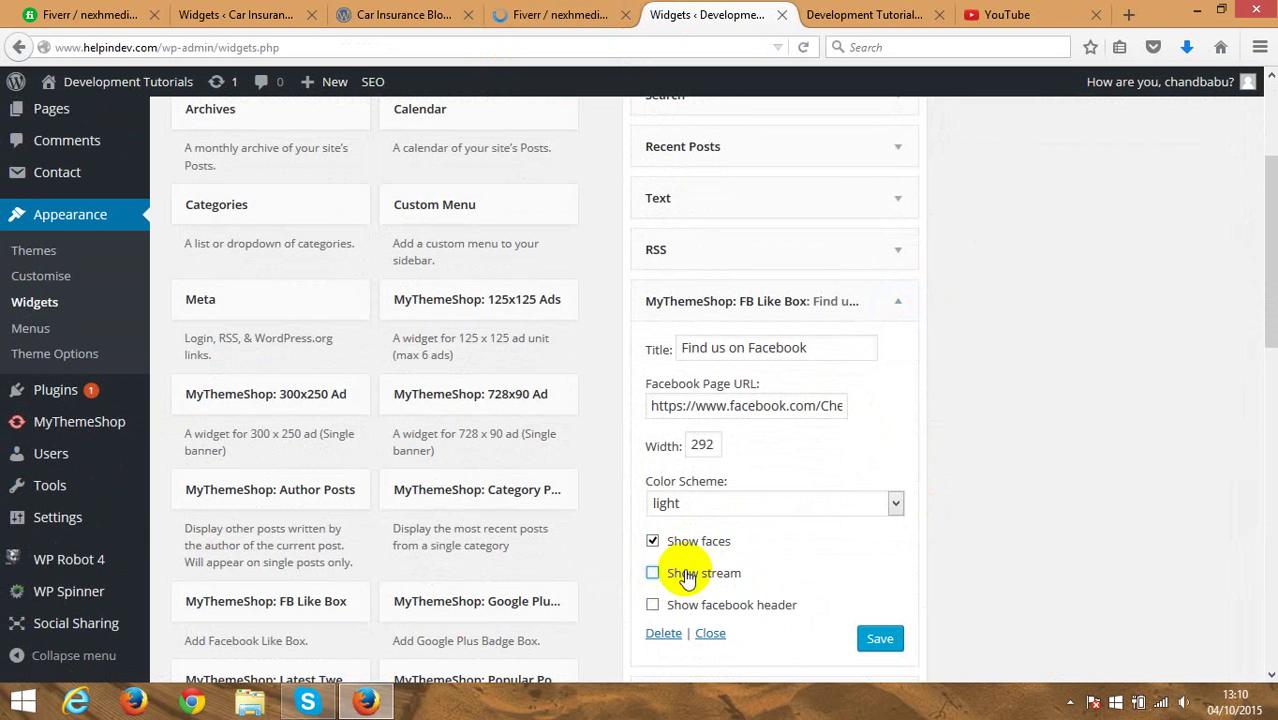
left_click(861, 638)
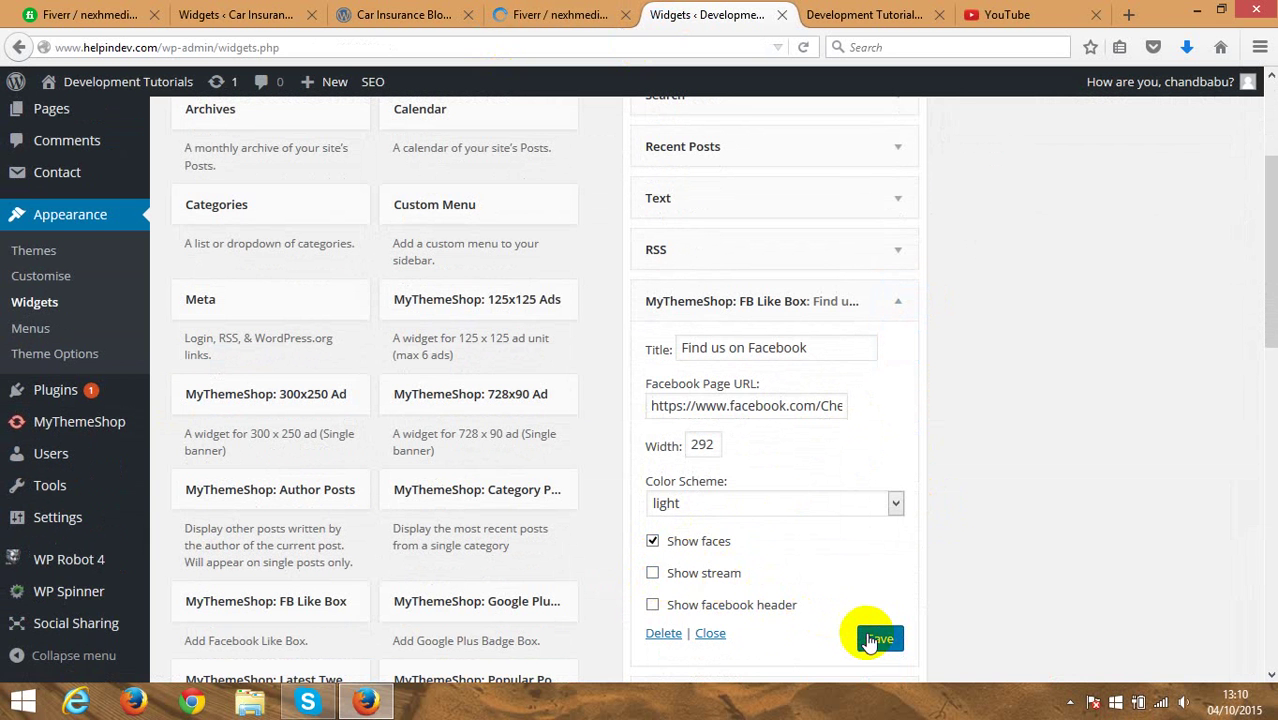
Step: Reload the live blog and scroll down to the Find us on Facebook box
left_click(855, 15)
right_click(122, 342)
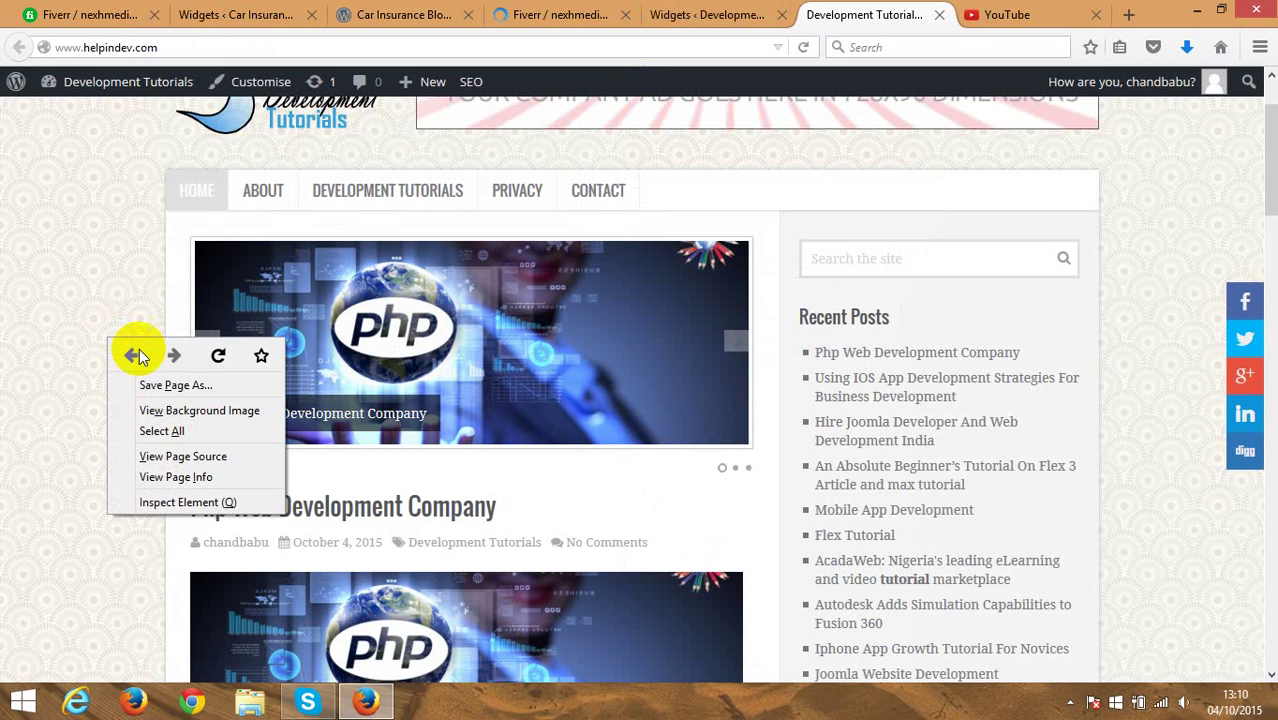
left_click(210, 351)
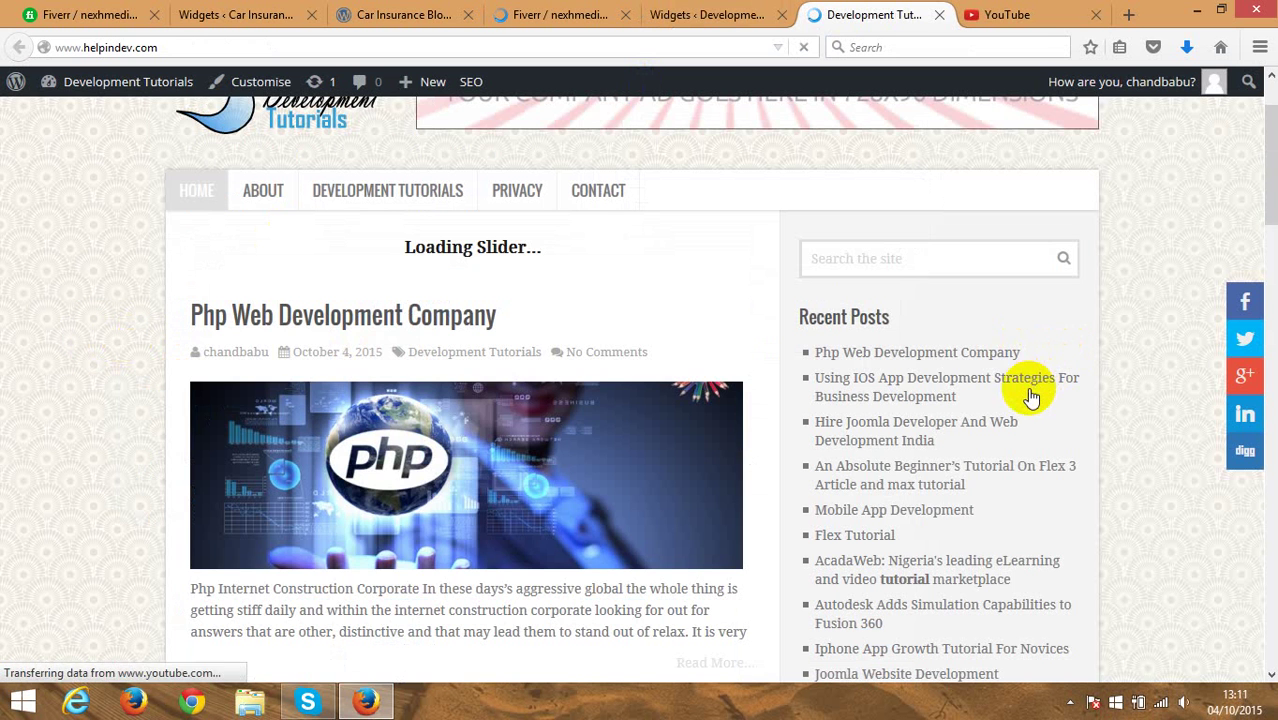
scroll(1033, 394, "down", 4)
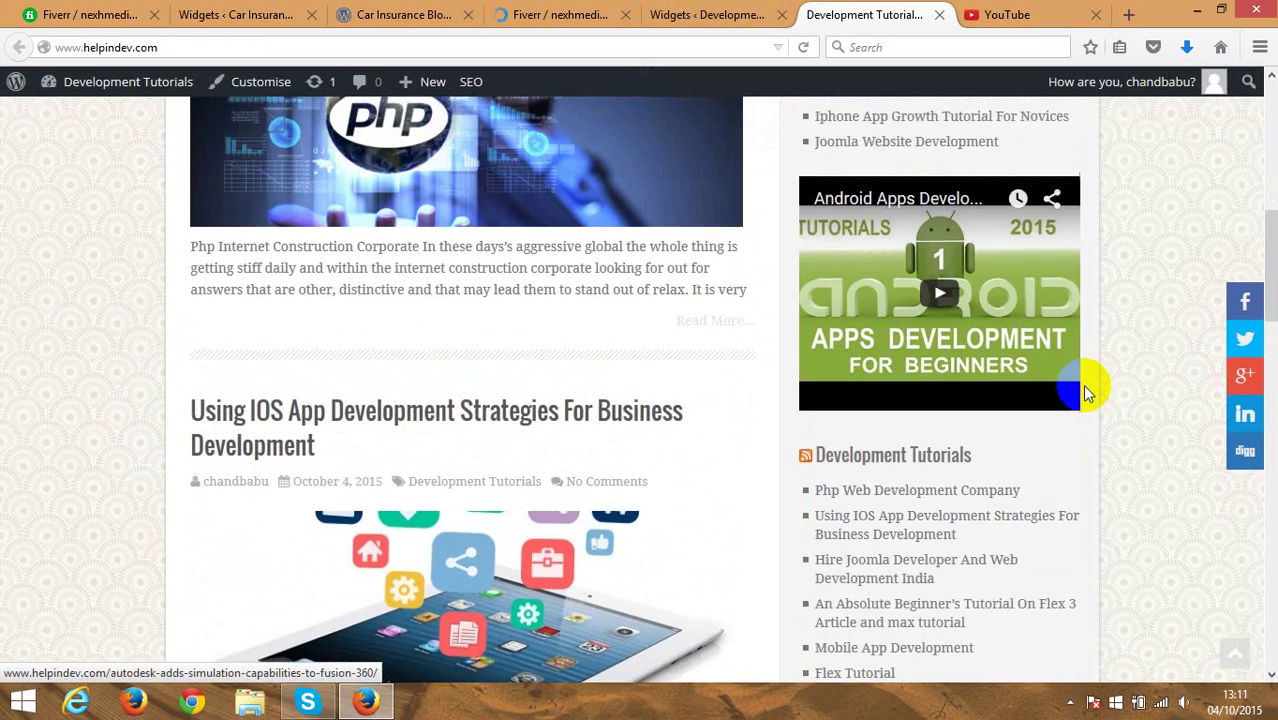
scroll(1085, 390, "down", 3)
scroll(1085, 390, "down", 3)
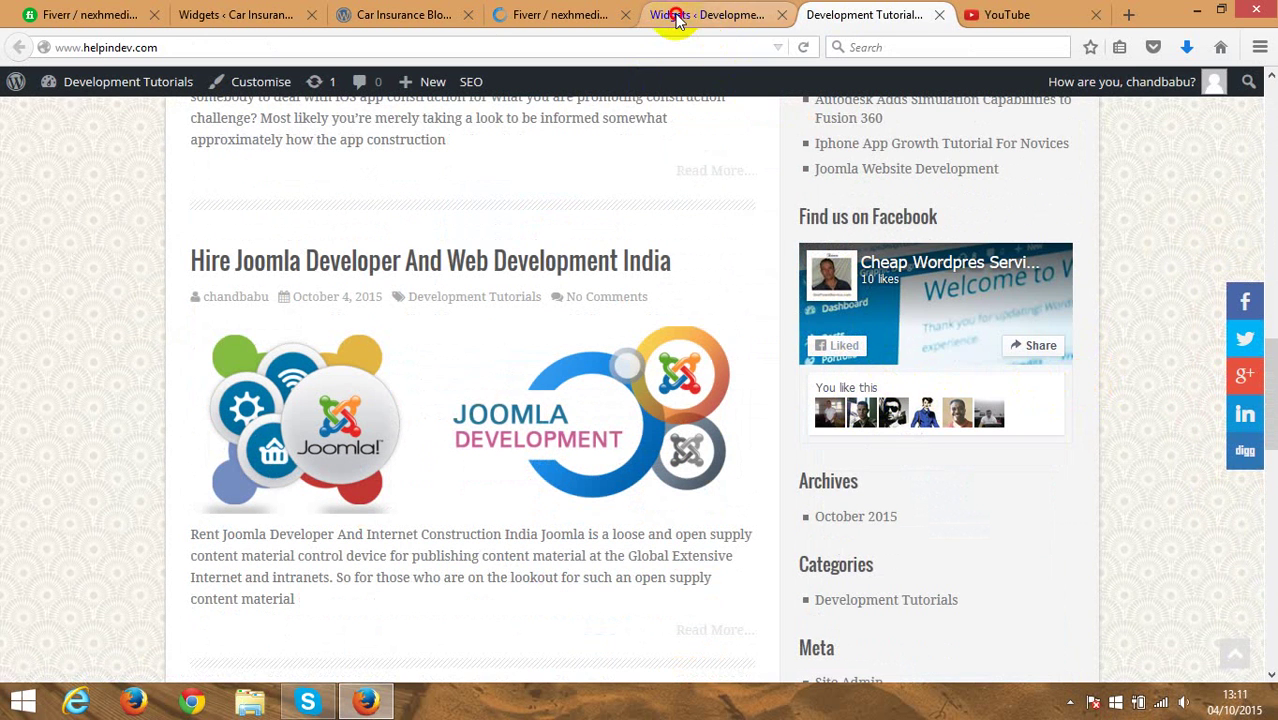
Step: Turn on the Facebook header in the Like Box widget, save, and reload the blog
left_click(707, 16)
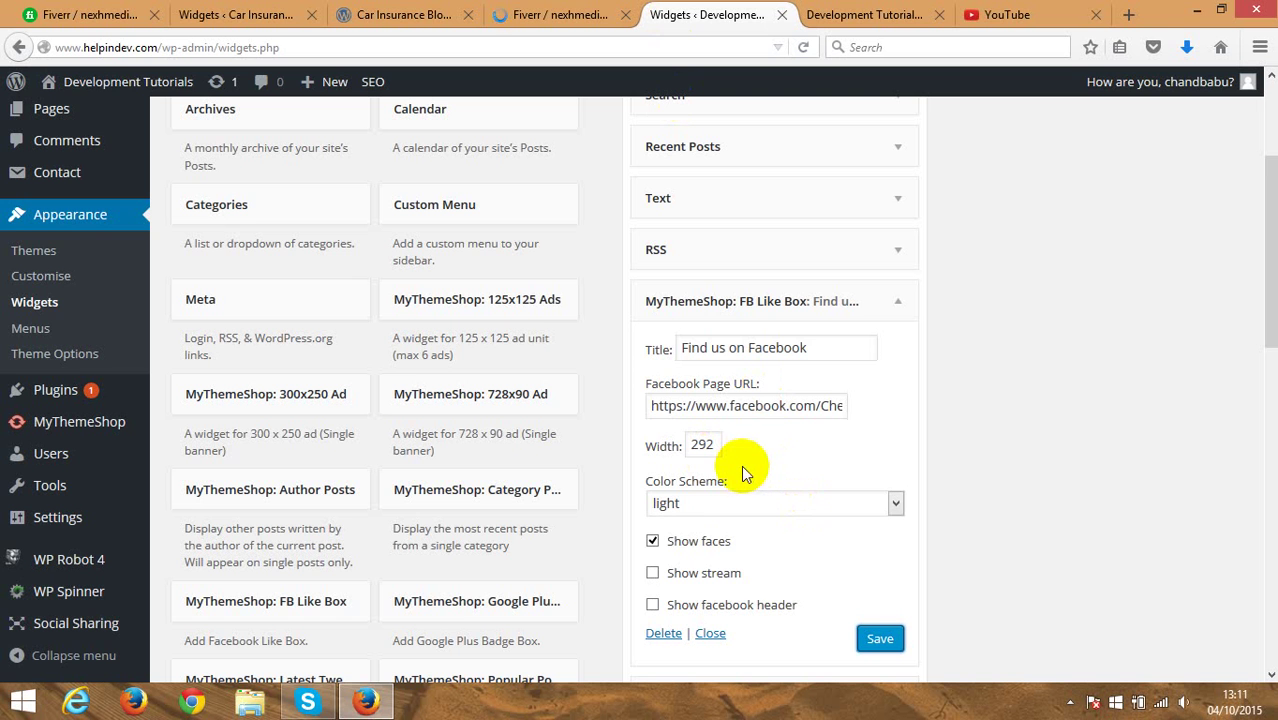
left_click(650, 605)
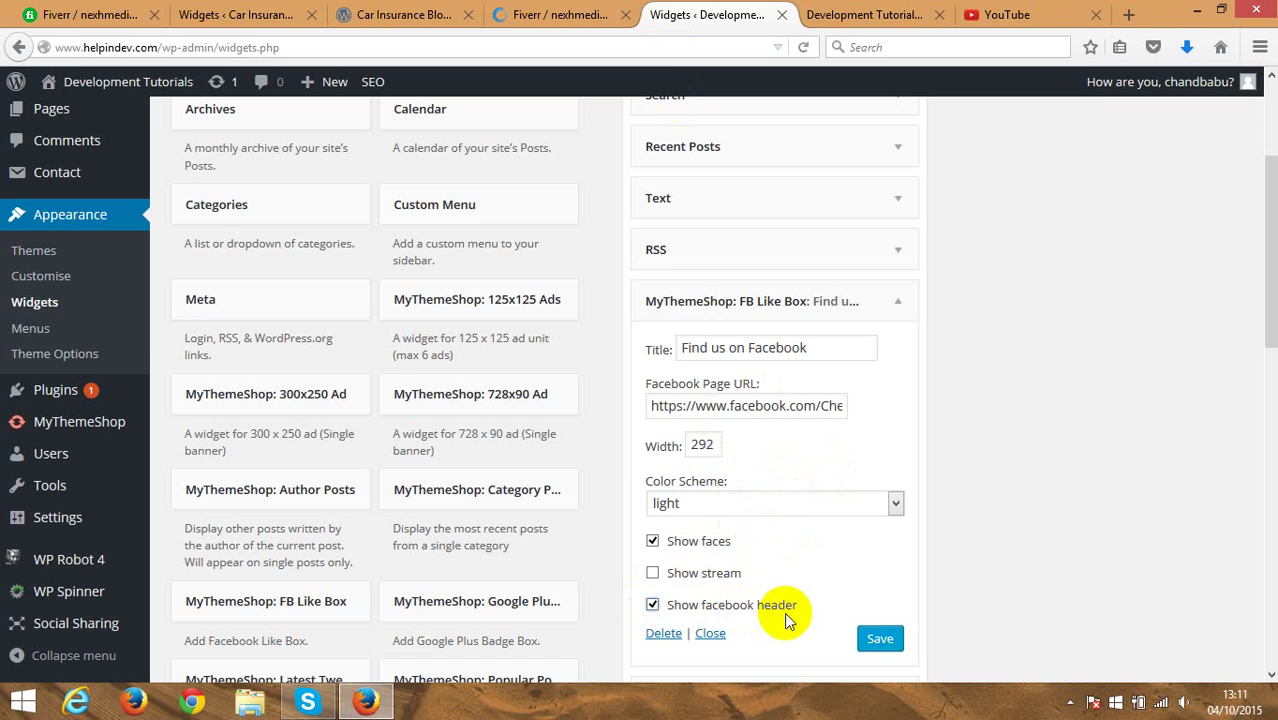
left_click(877, 640)
left_click(866, 14)
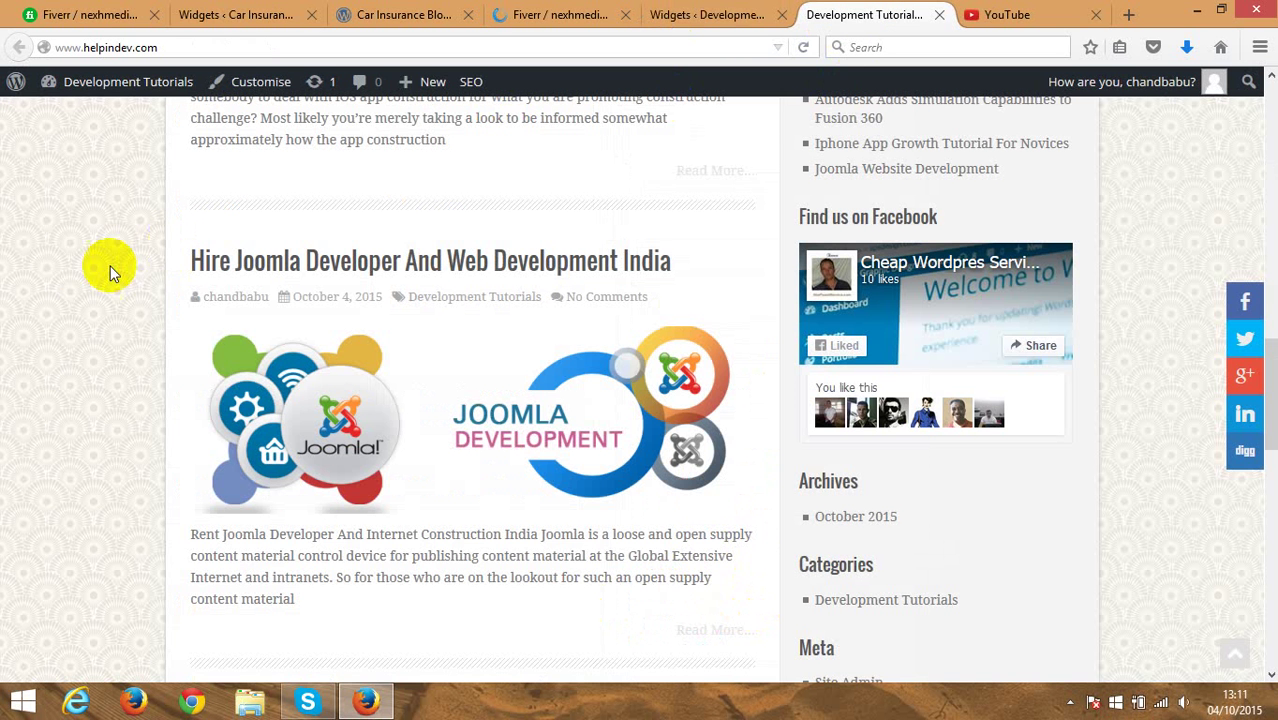
right_click(80, 268)
left_click(178, 284)
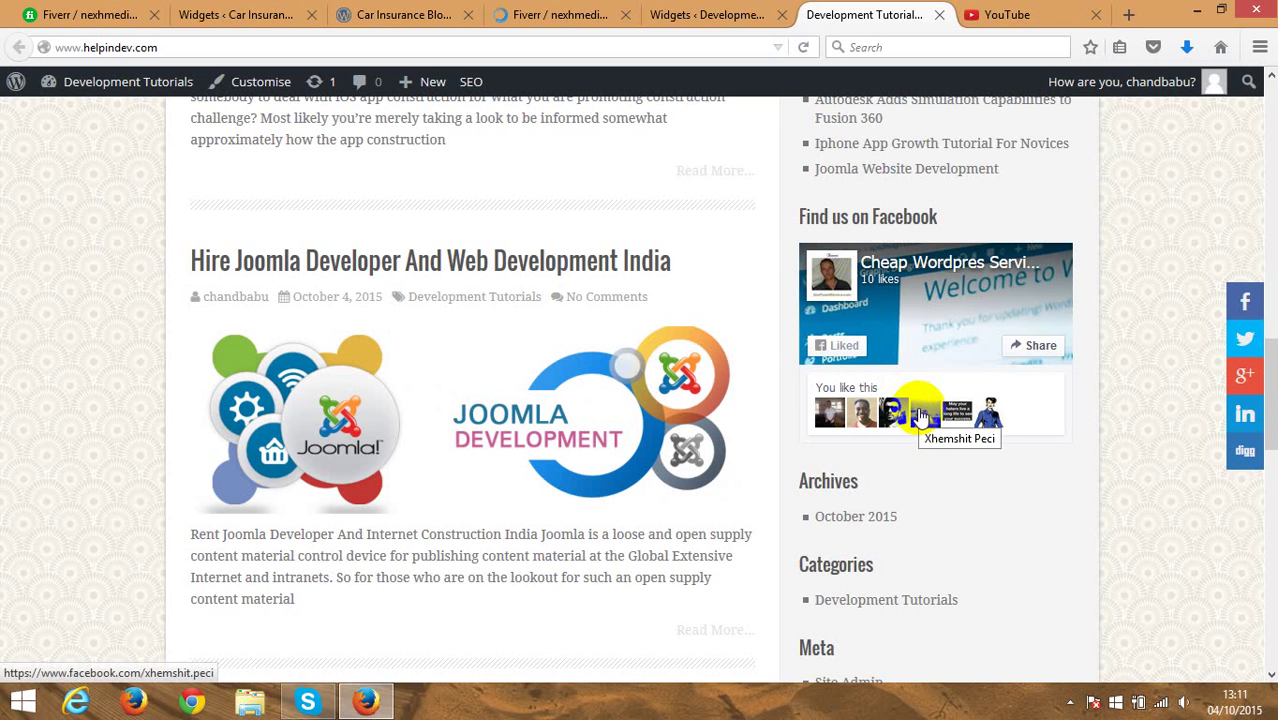
Step: Highlight the client's third request, an extra ad space below the sidebar search bar
left_click(250, 14)
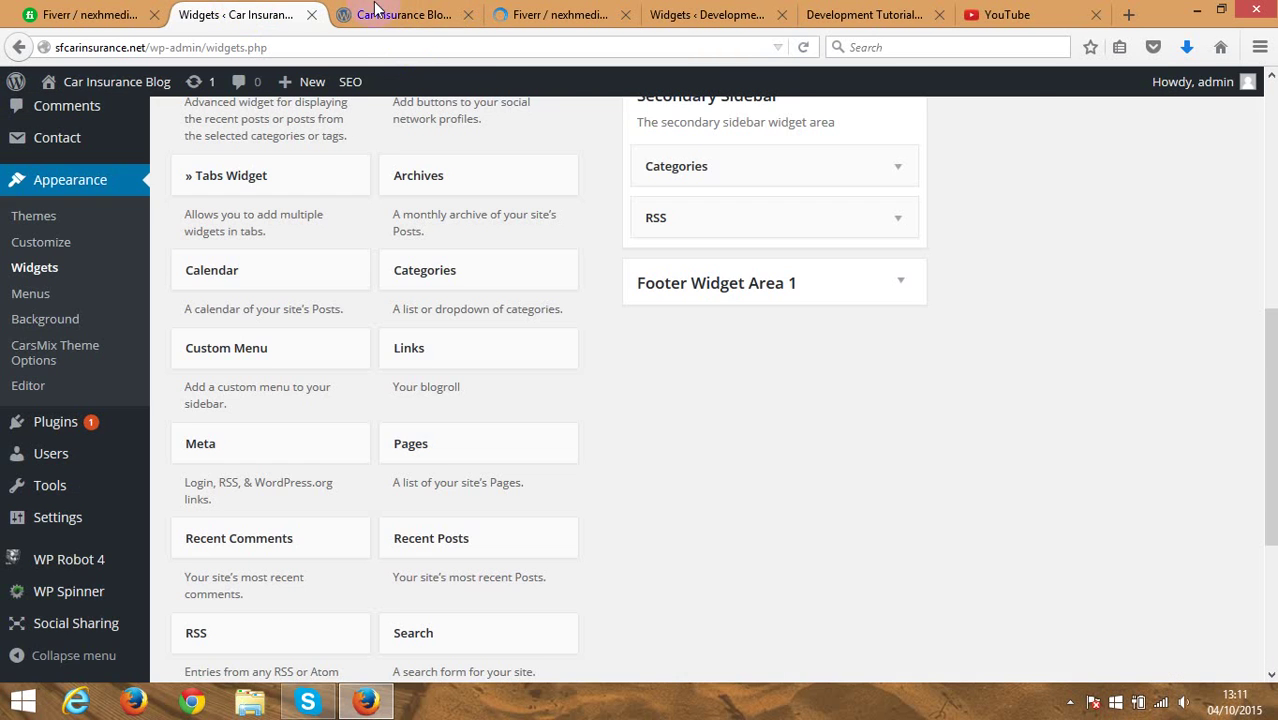
left_click(555, 14)
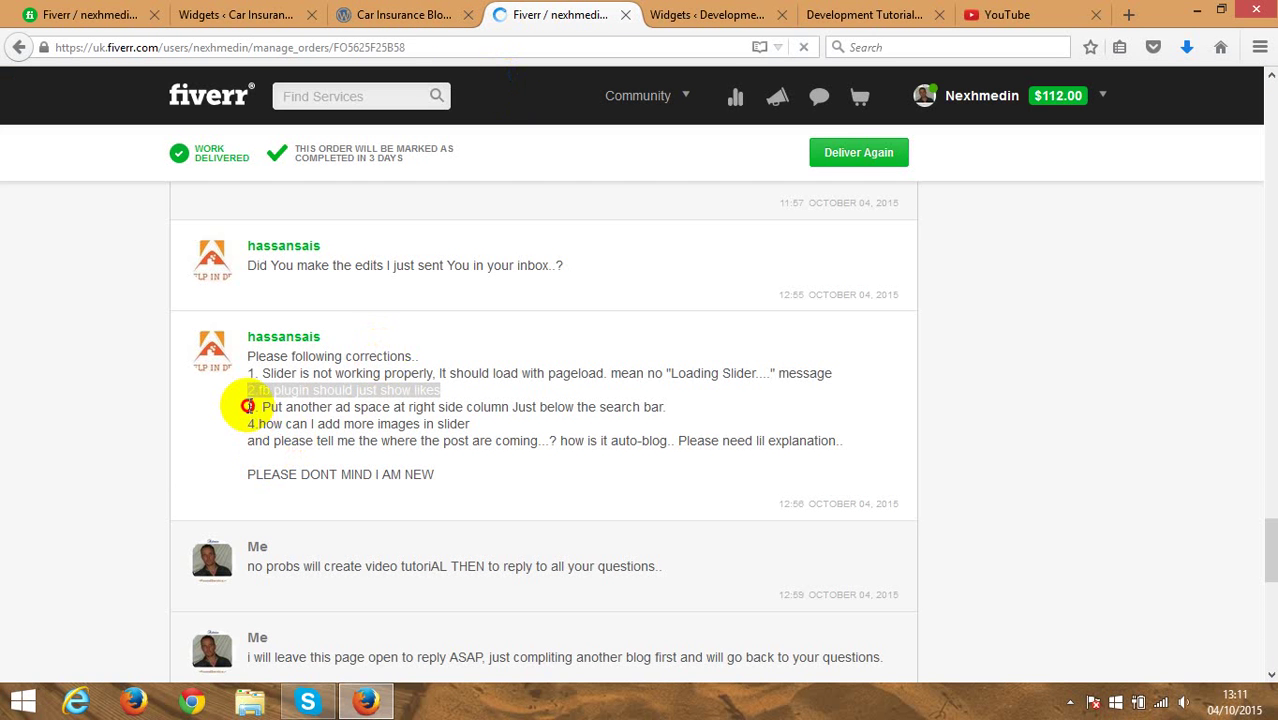
left_click(247, 406)
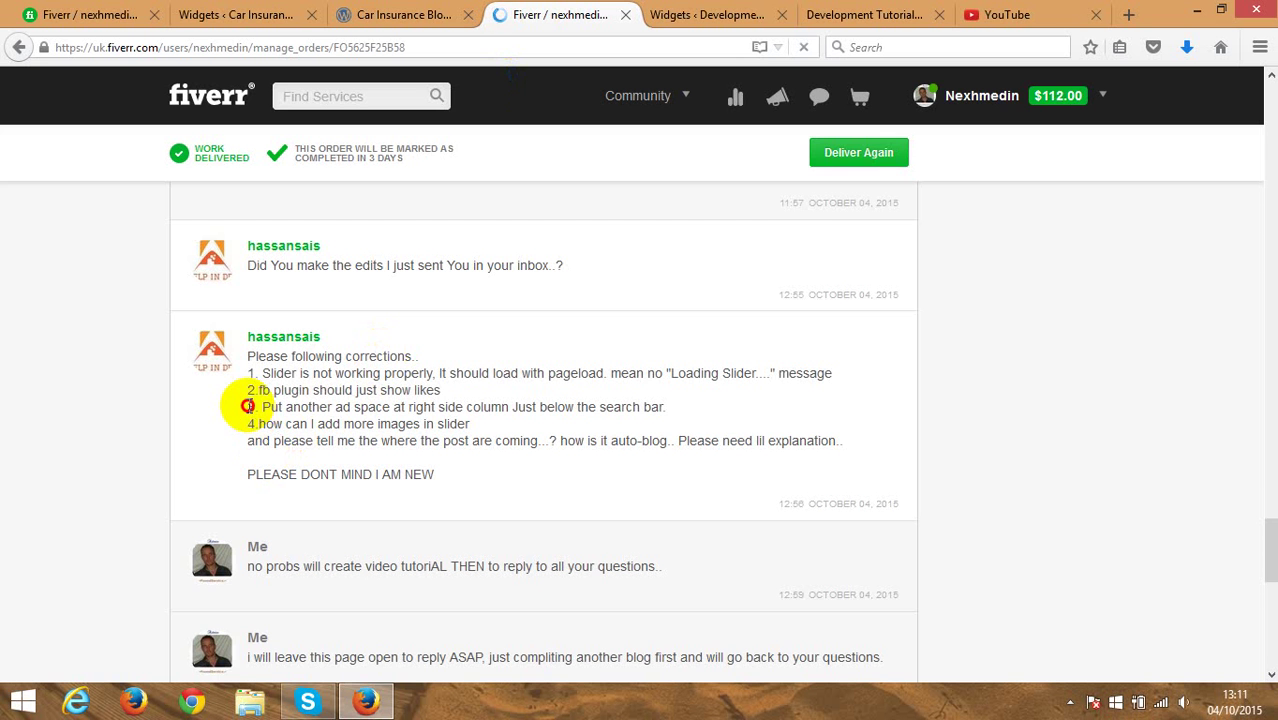
left_click_drag(247, 406, 668, 410)
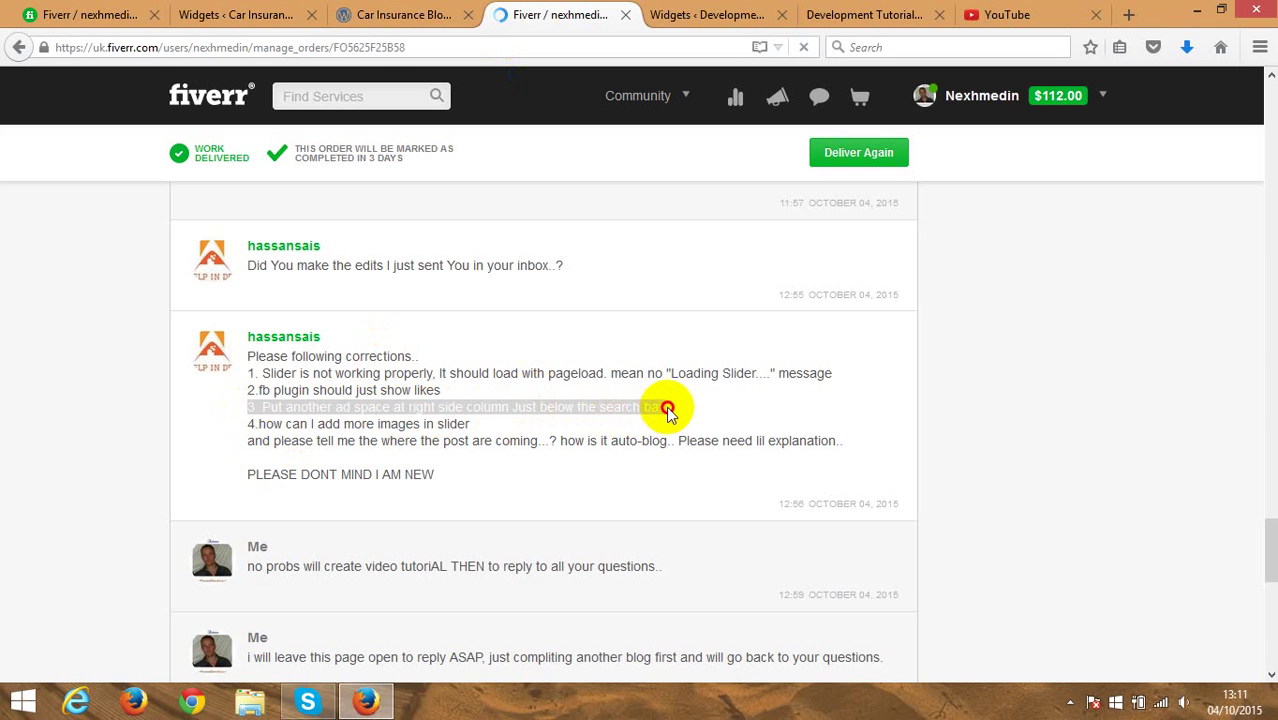
Step: Collapse the FB Like Box widget and add a Text widget into the Sidebar
left_click(676, 13)
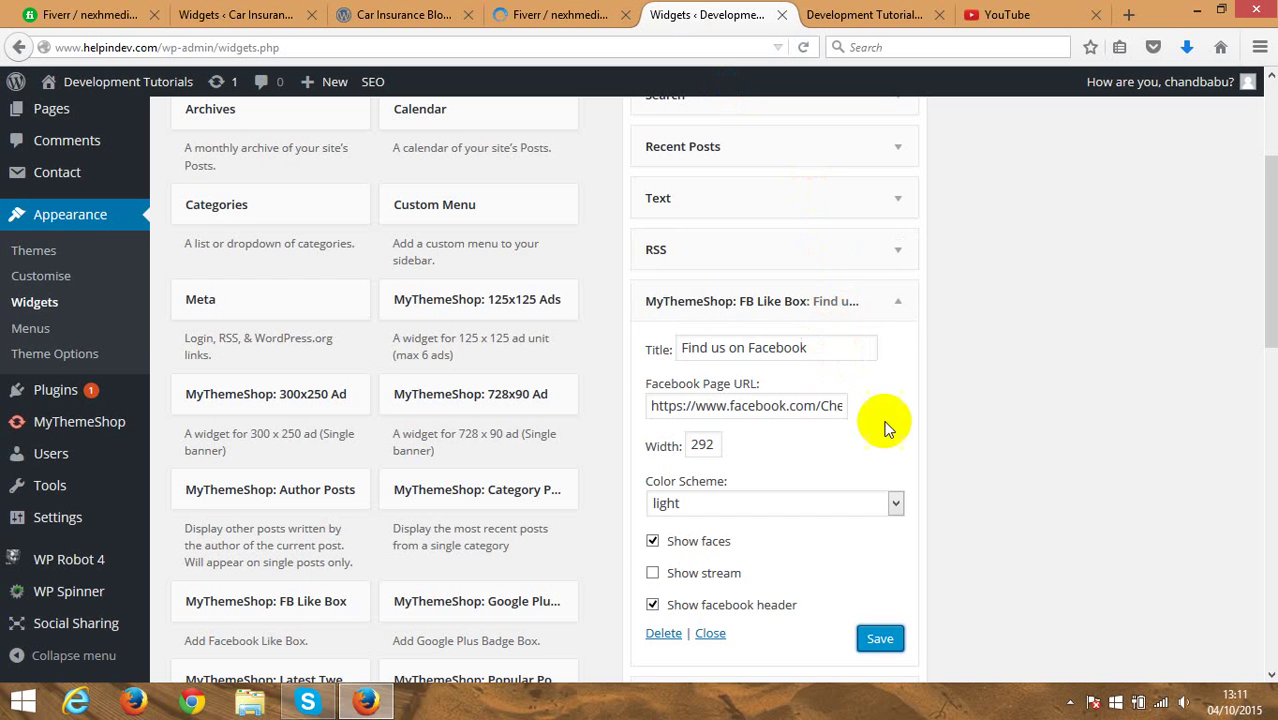
left_click(895, 303)
scroll(930, 255, "up", 3)
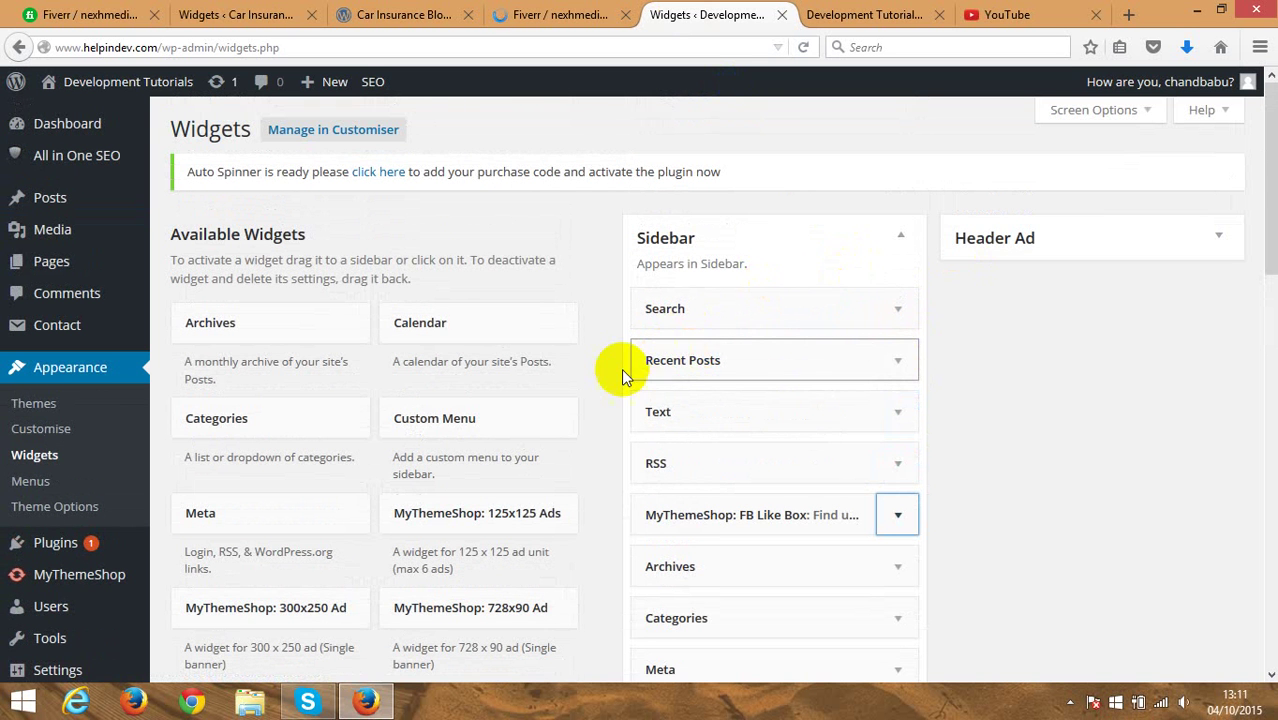
scroll(398, 437, "down", 3)
scroll(396, 430, "down", 3)
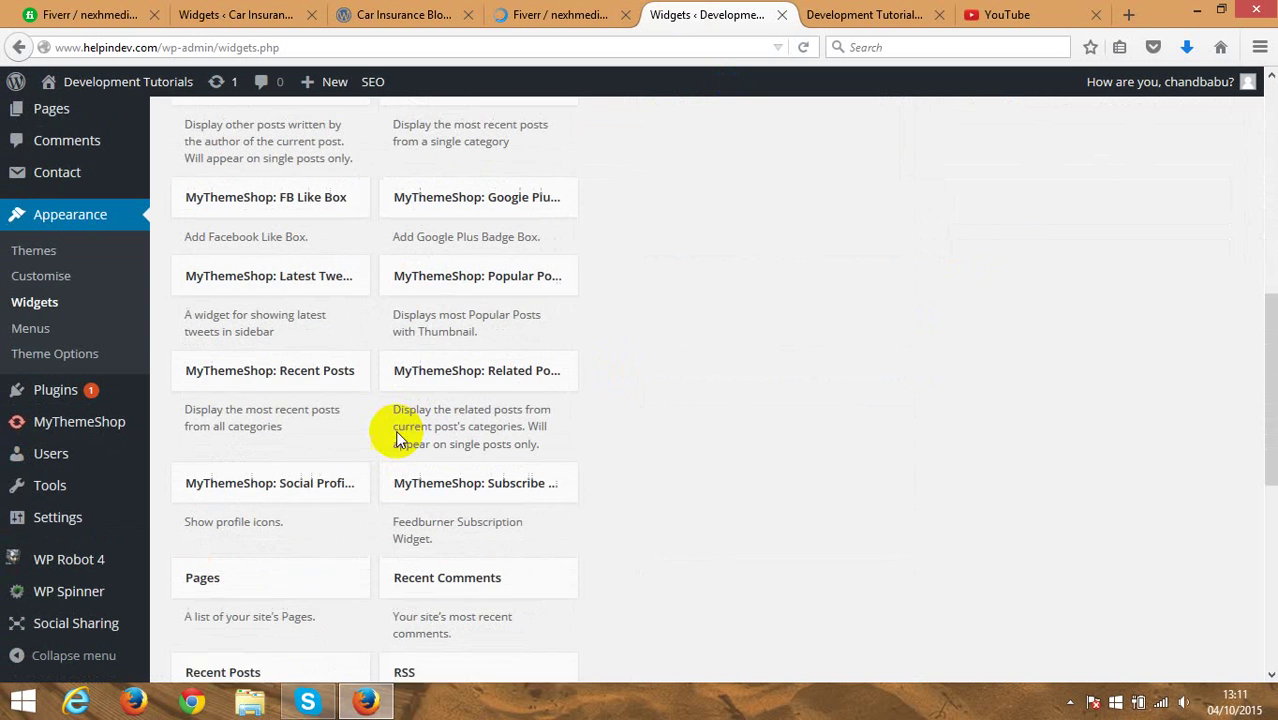
scroll(322, 612, "down", 2)
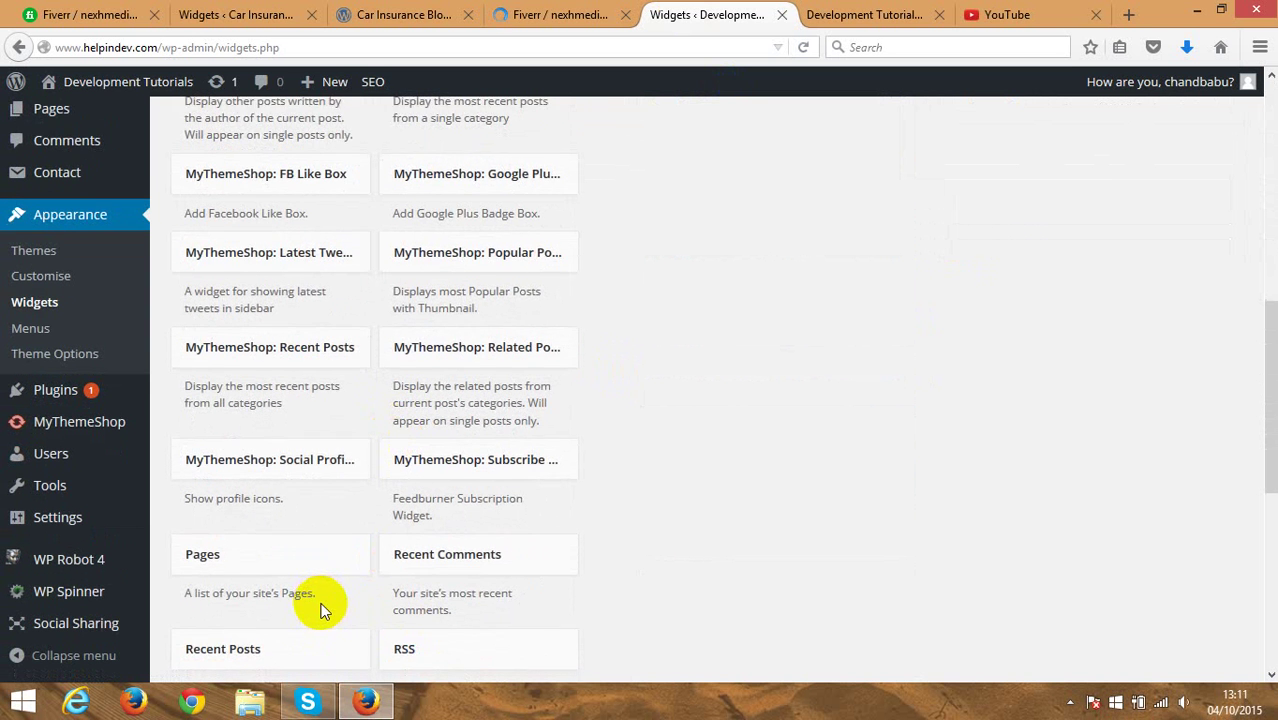
left_click(225, 610)
left_click_drag(225, 610, 718, 172)
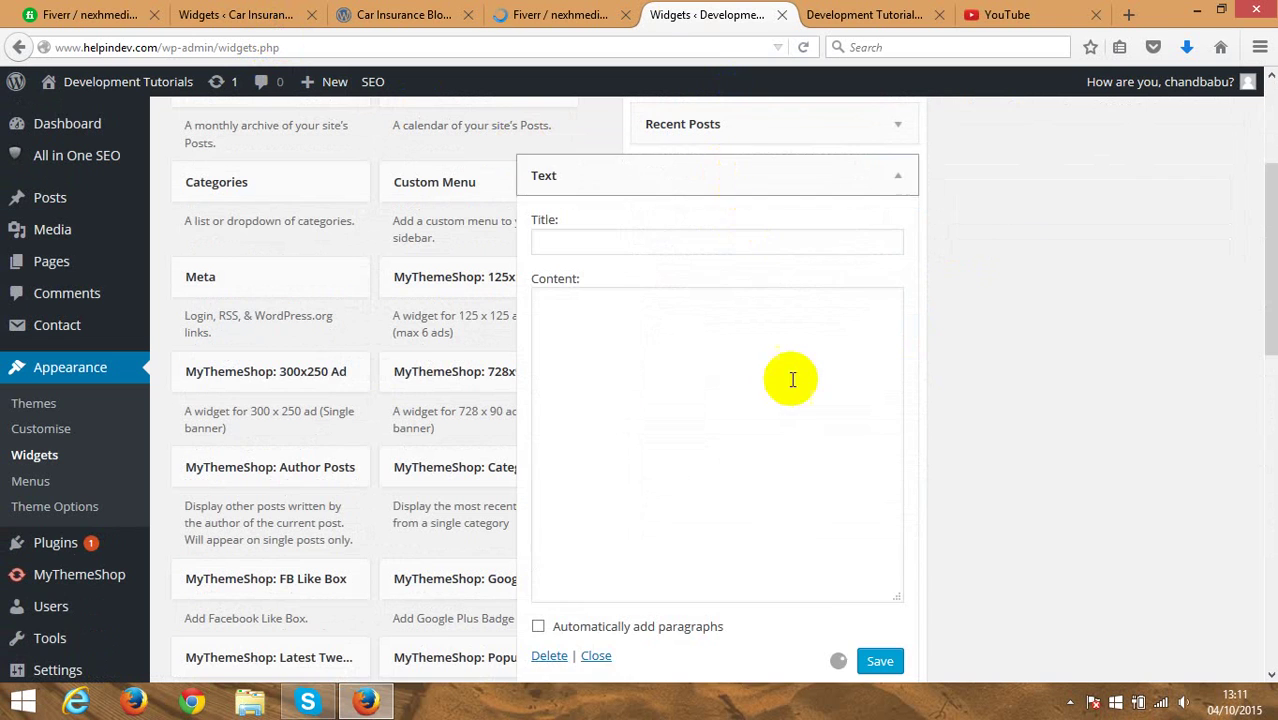
scroll(630, 560, "down", 2)
left_click(596, 548)
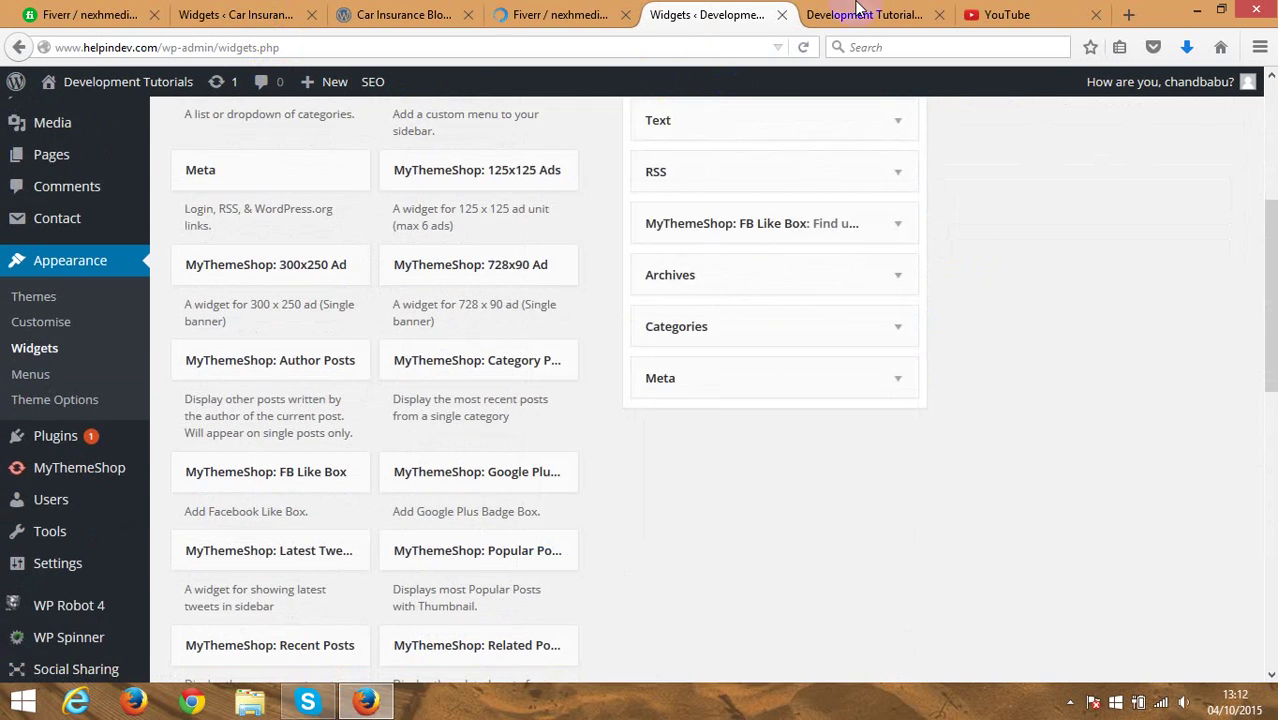
Step: Reload the live Development Tutorials blog to see the sidebar
left_click(865, 14)
scroll(79, 310, "up", 12)
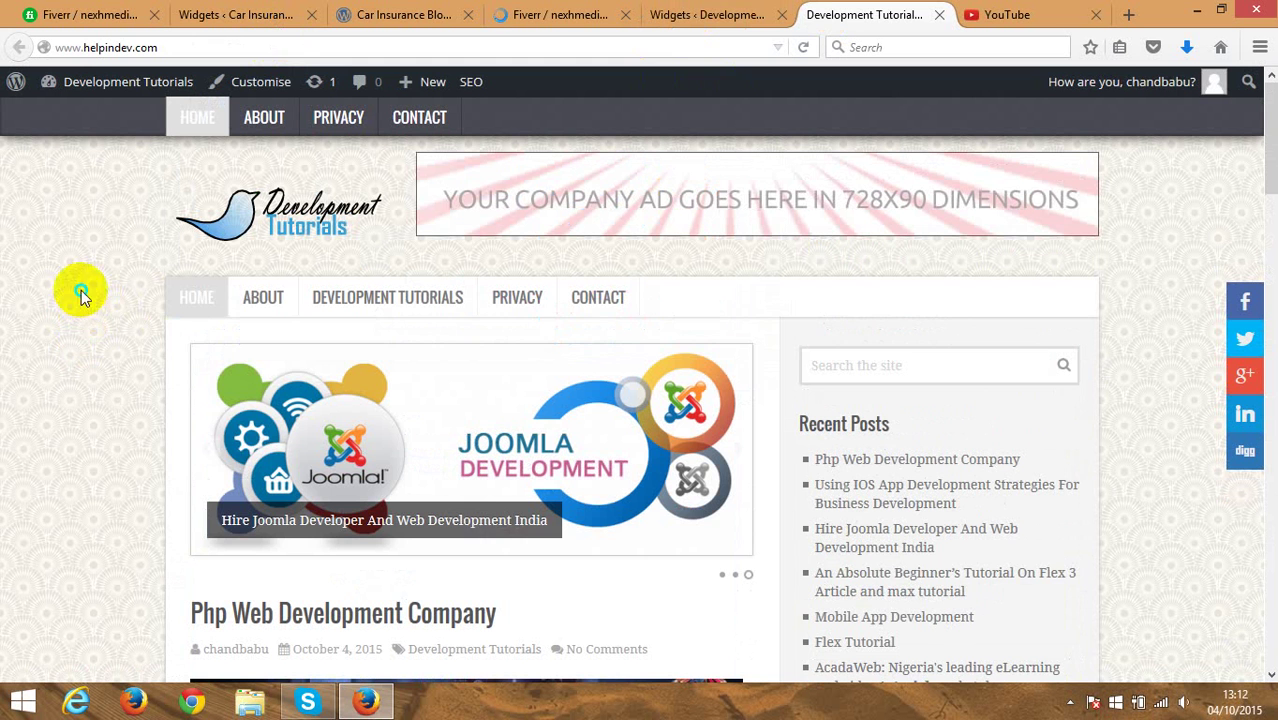
right_click(81, 293)
left_click(194, 309)
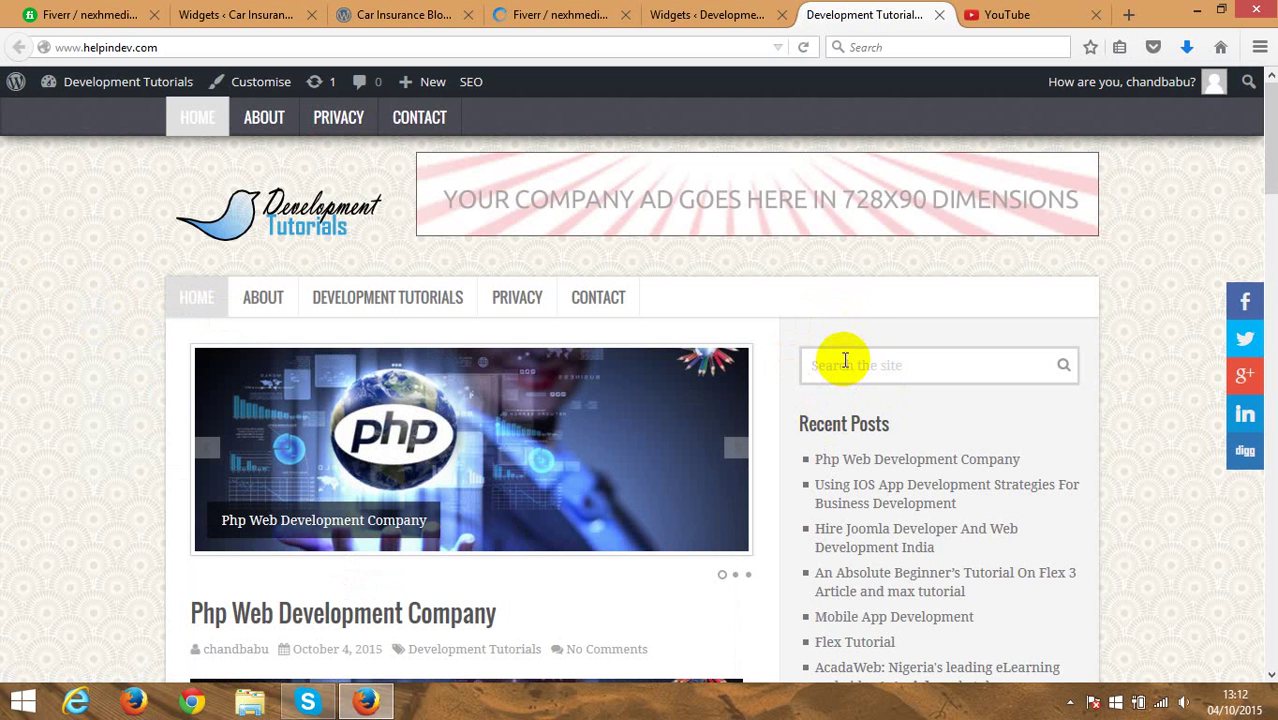
Step: Move the Text widget directly beneath Search, then reload the blog to check the sidebar
left_click(676, 16)
scroll(950, 500, "up", 2)
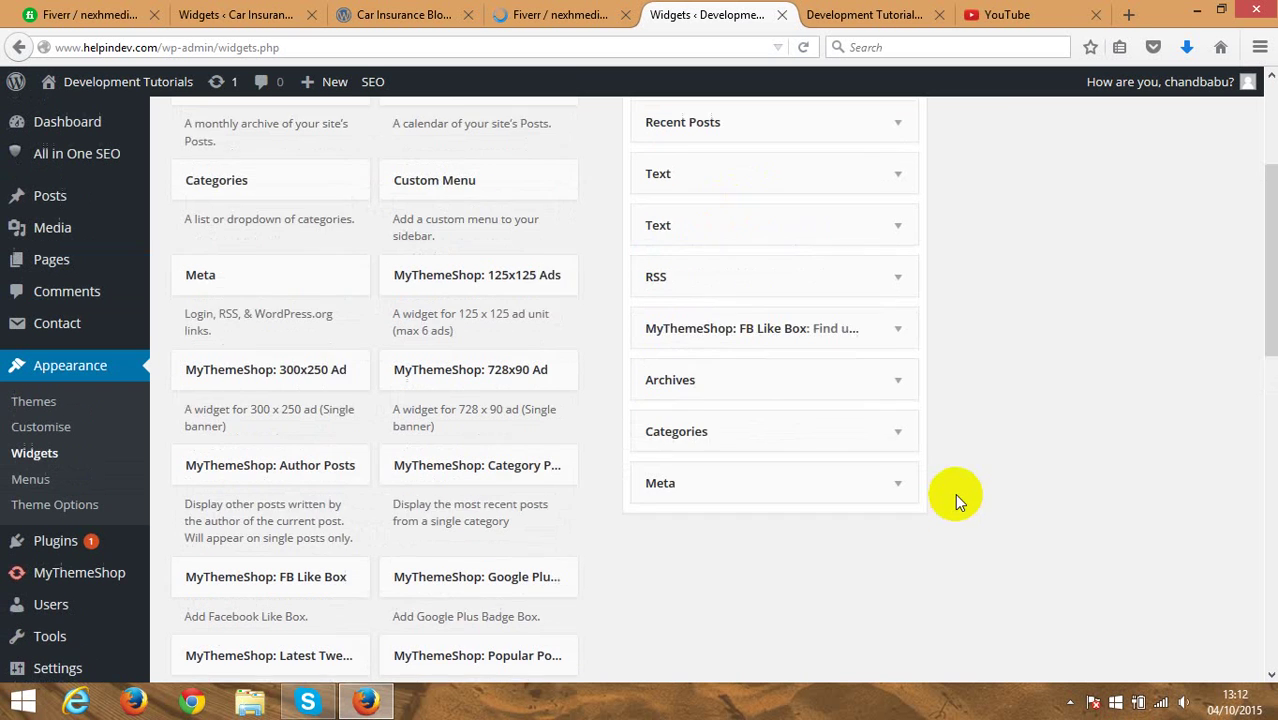
scroll(955, 493, "up", 2)
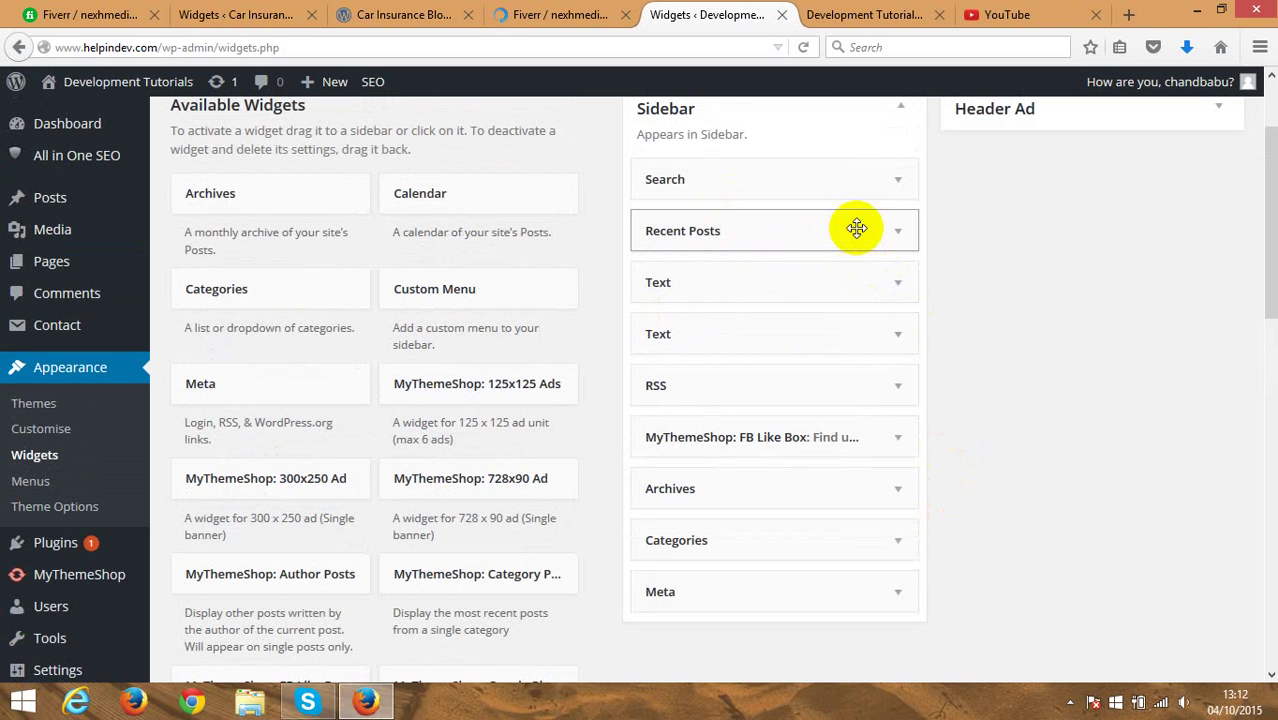
left_click_drag(699, 282, 697, 223)
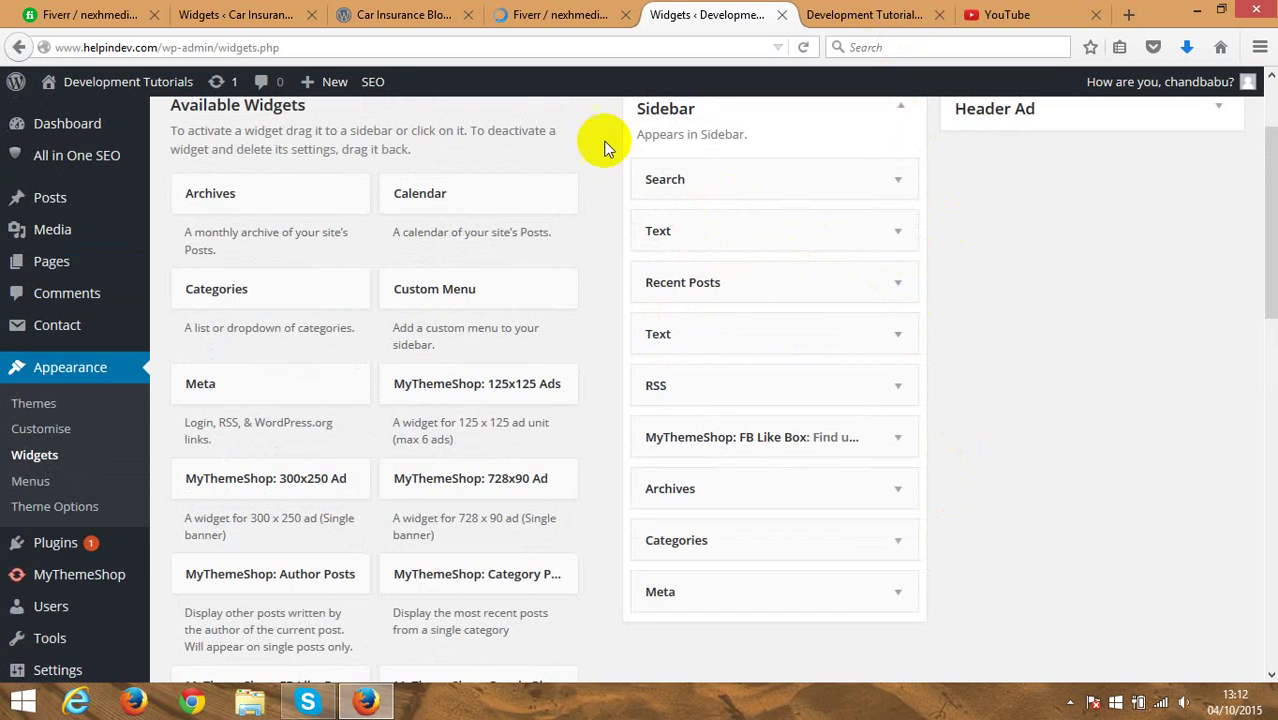
key("ctrl+Tab")
right_click(100, 265)
left_click(202, 265)
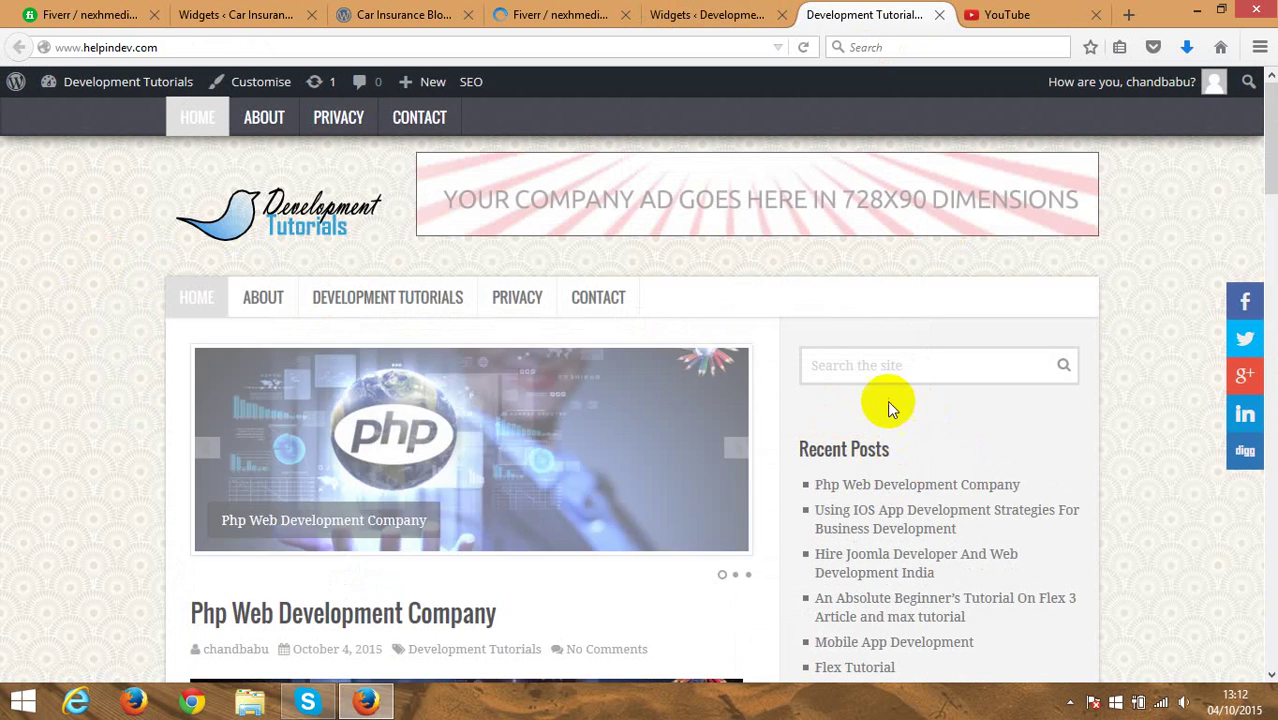
Step: Highlight the client's question about adding more slider images on Fiverr
left_click(205, 12)
left_click(560, 14)
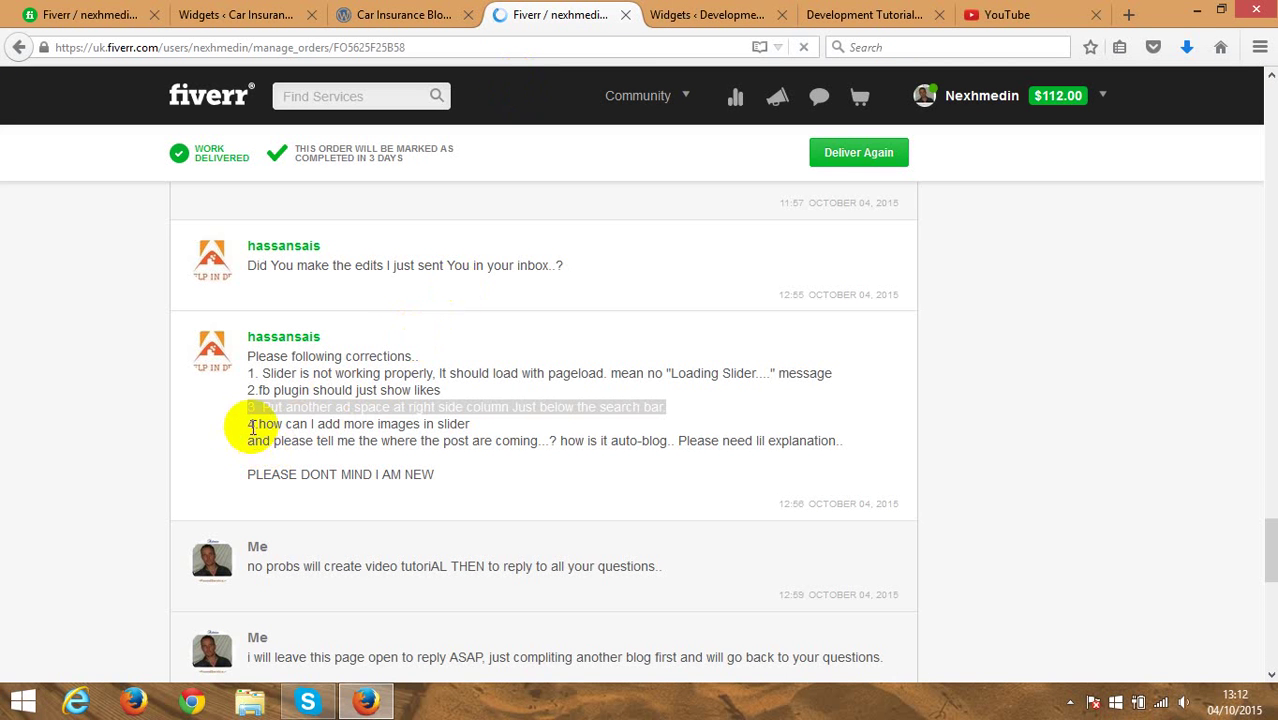
left_click_drag(252, 428, 477, 424)
Step: Open the admin's All Posts list of 16 posts, then return to the live homepage
left_click(676, 15)
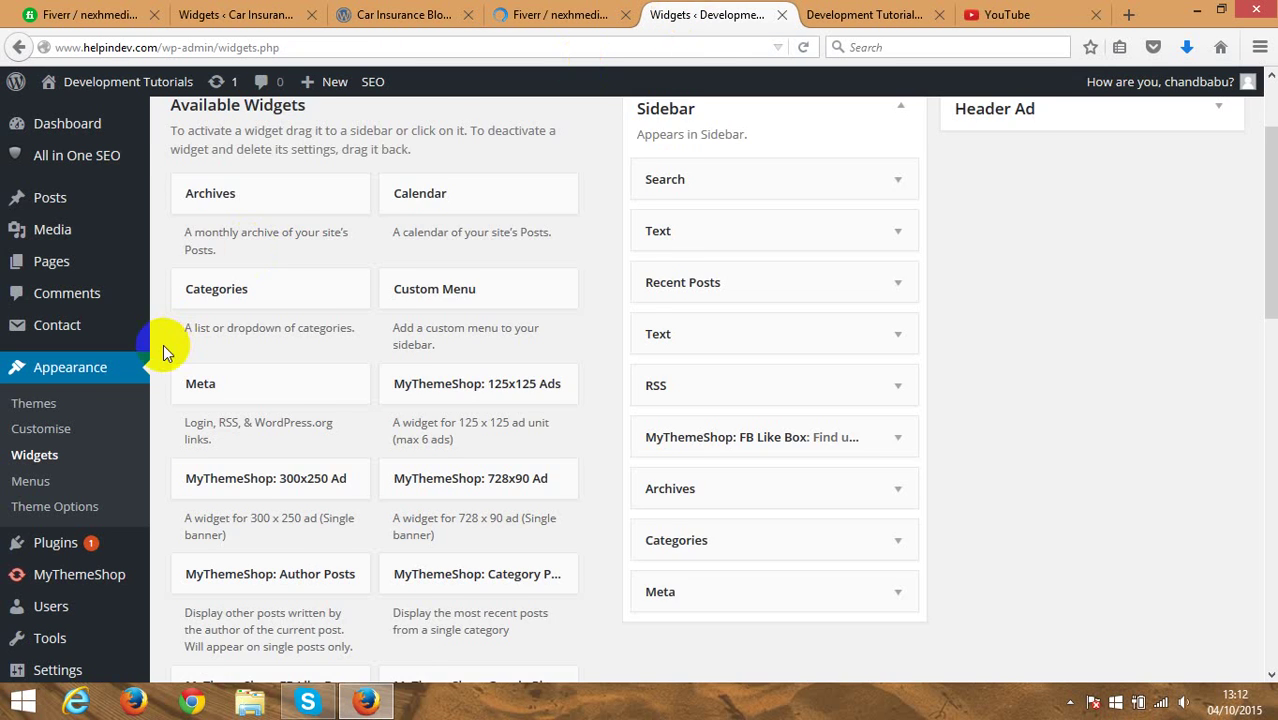
scroll(163, 344, "up", 3)
mouse_move(51, 200)
left_click(190, 202)
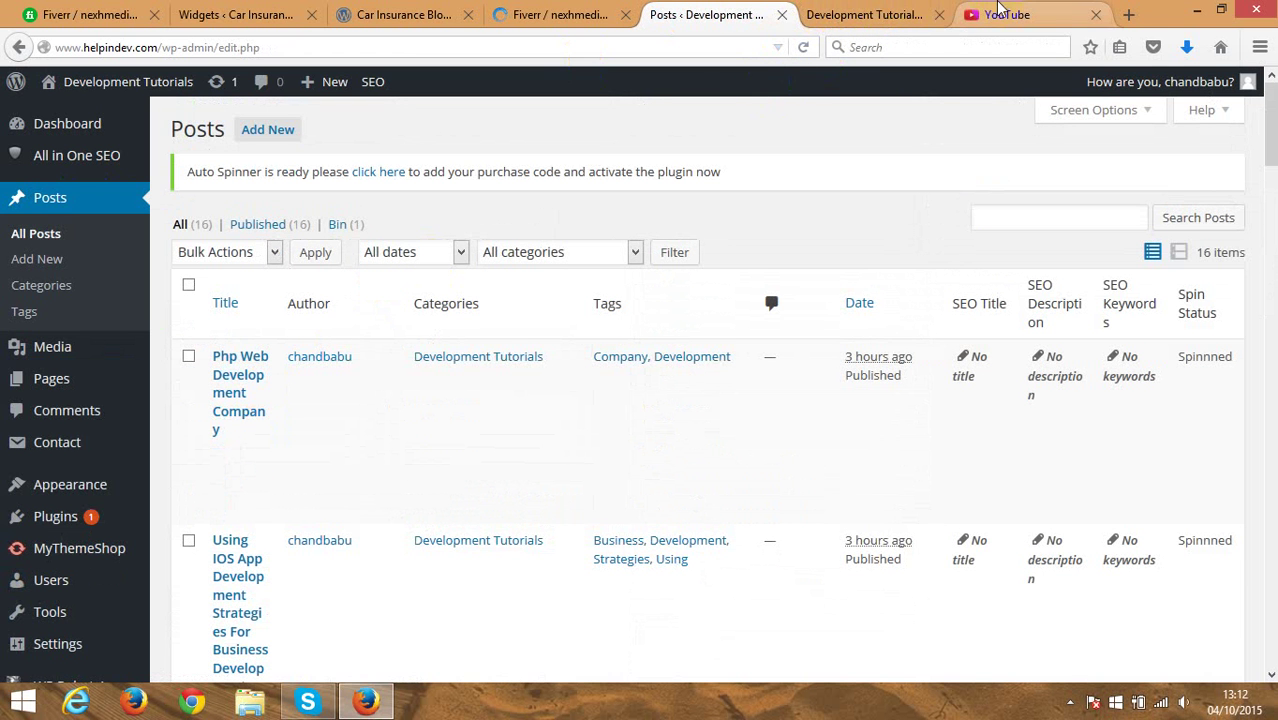
left_click(560, 14)
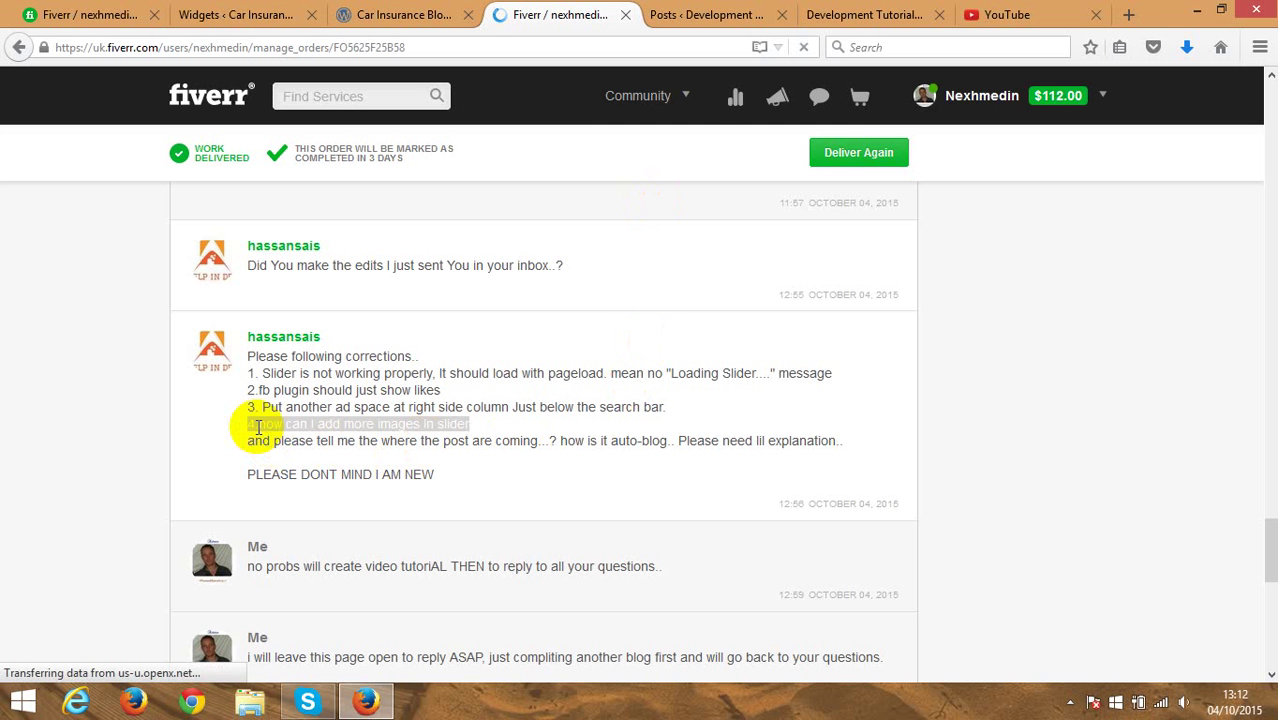
left_click(710, 14)
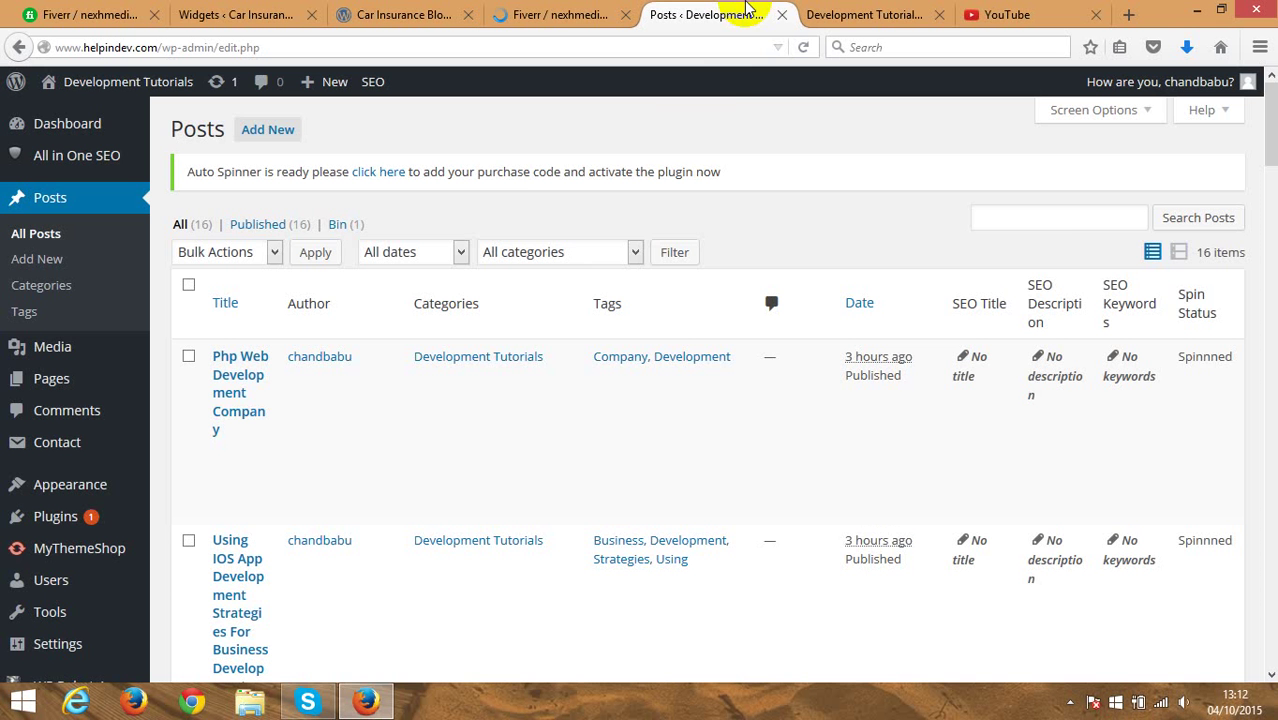
left_click(862, 14)
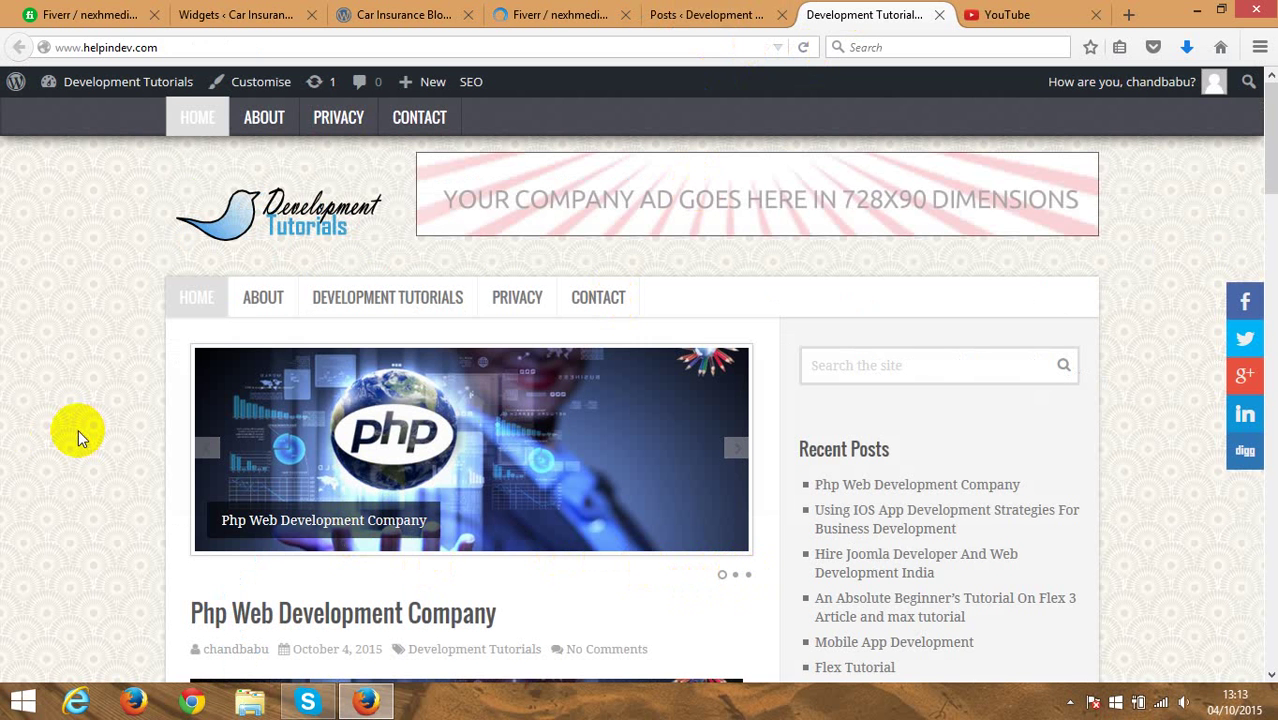
Step: Open the theme options page from the Appearance menu
left_click(702, 14)
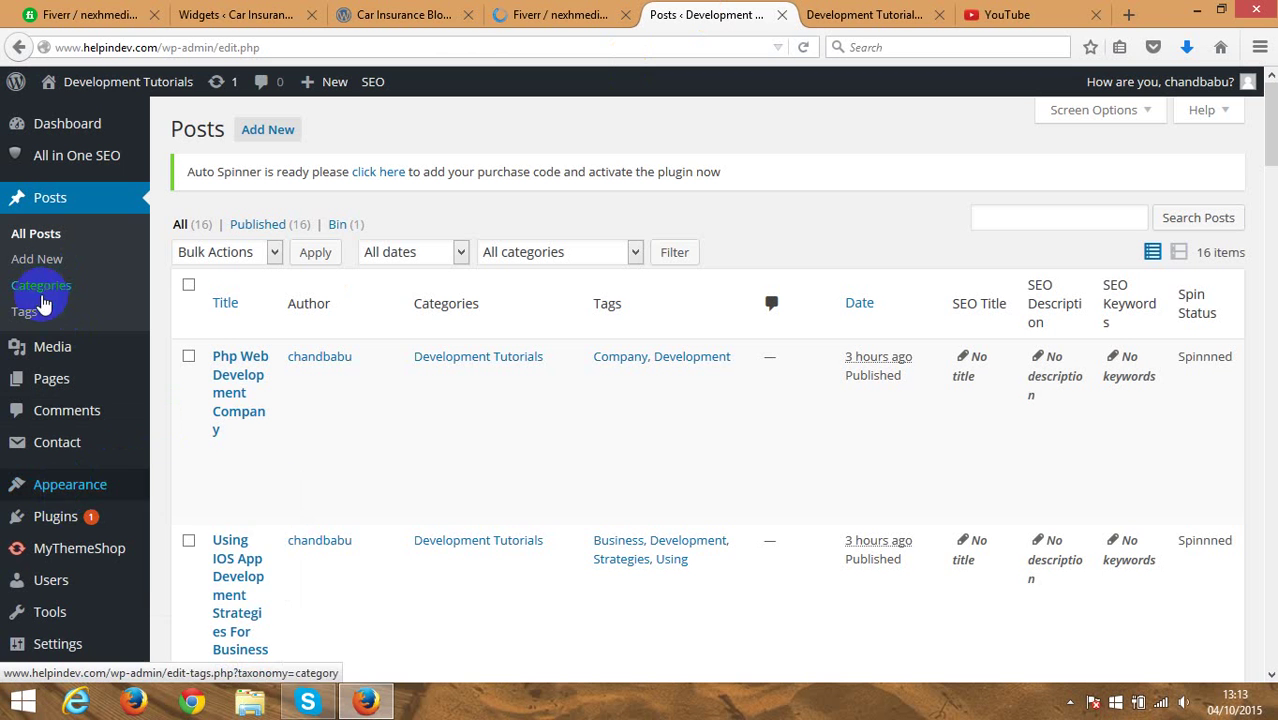
left_click(97, 487)
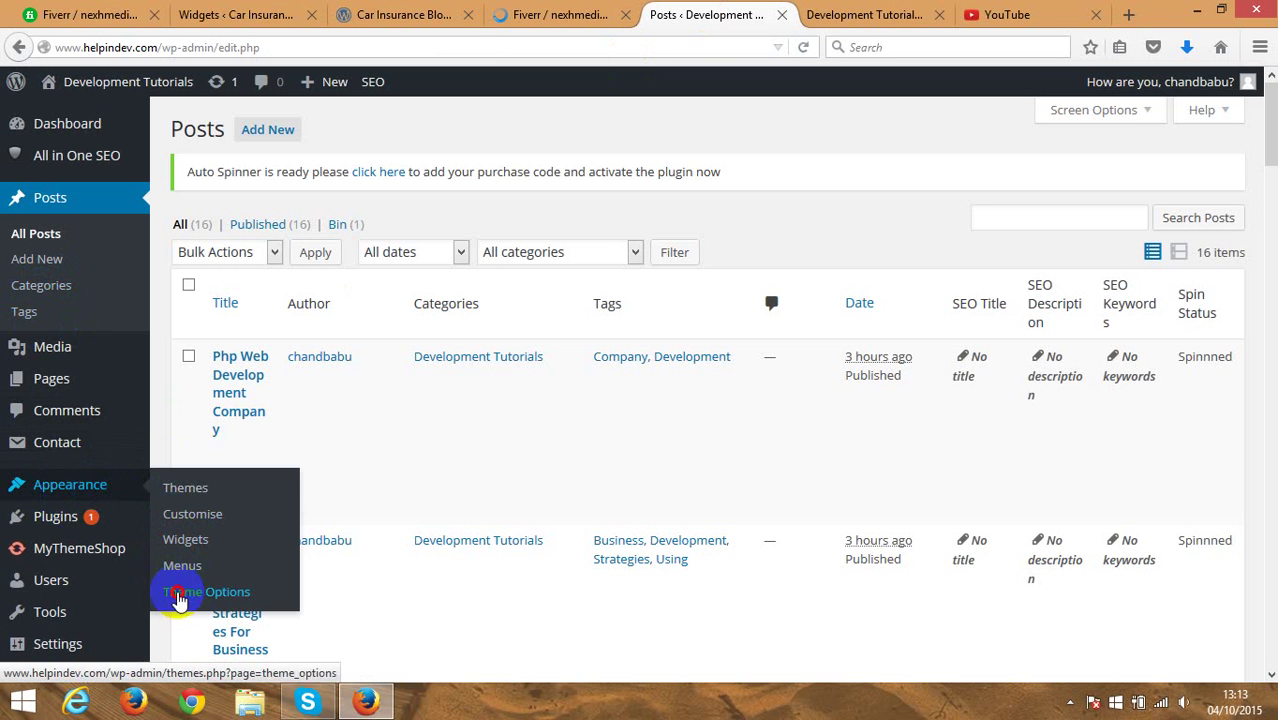
left_click(192, 591)
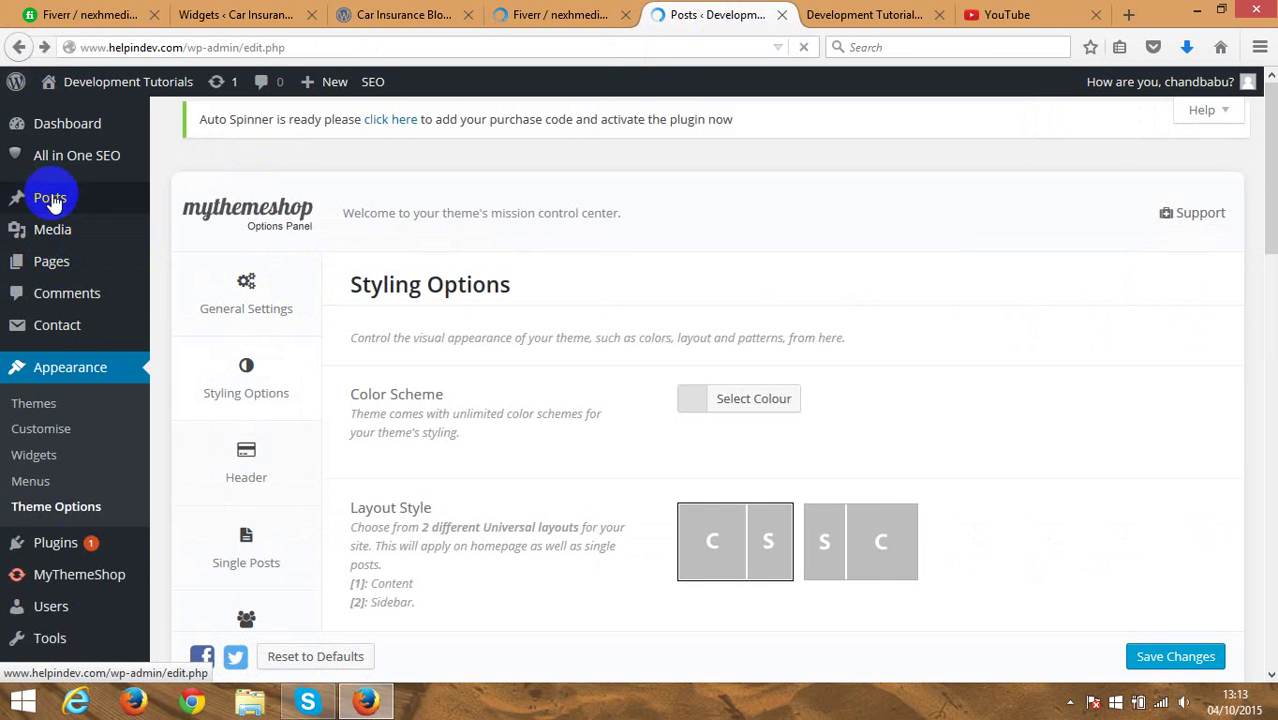
Step: Open the Php Web Development Company post for editing and scroll through its text and featured image
mouse_move(225, 326)
left_click(223, 452)
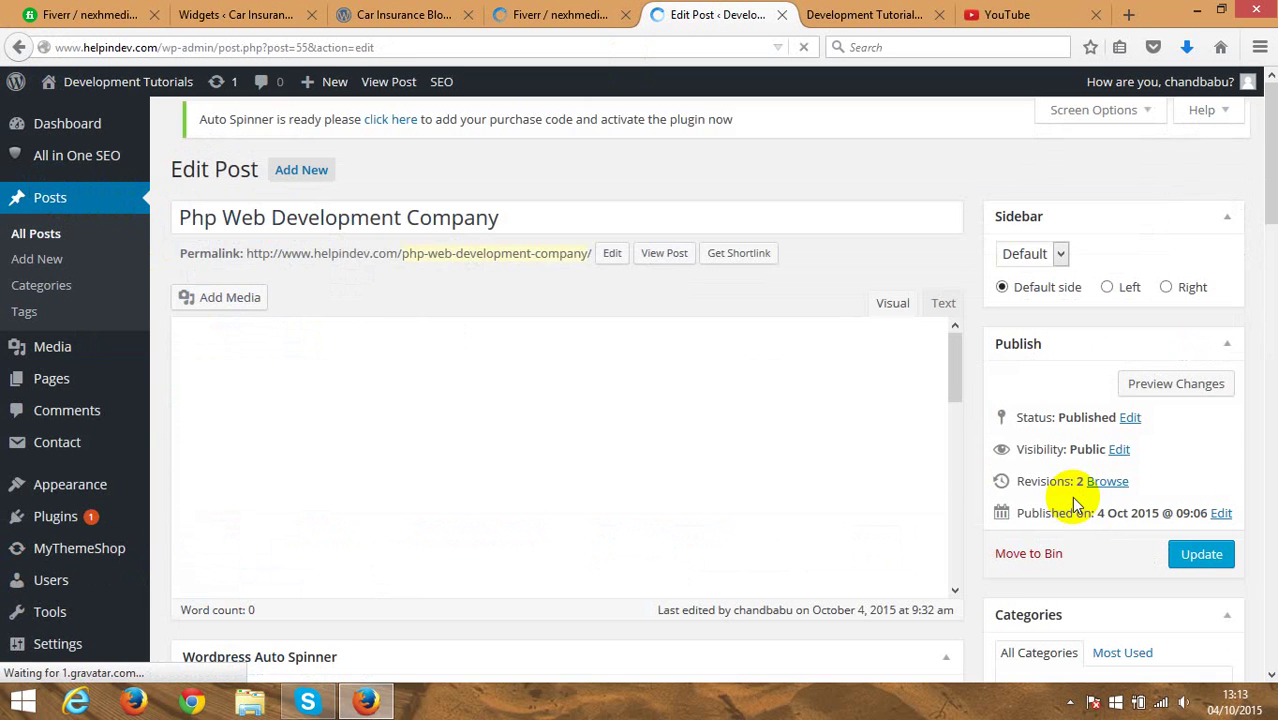
scroll(982, 478, "down", 5)
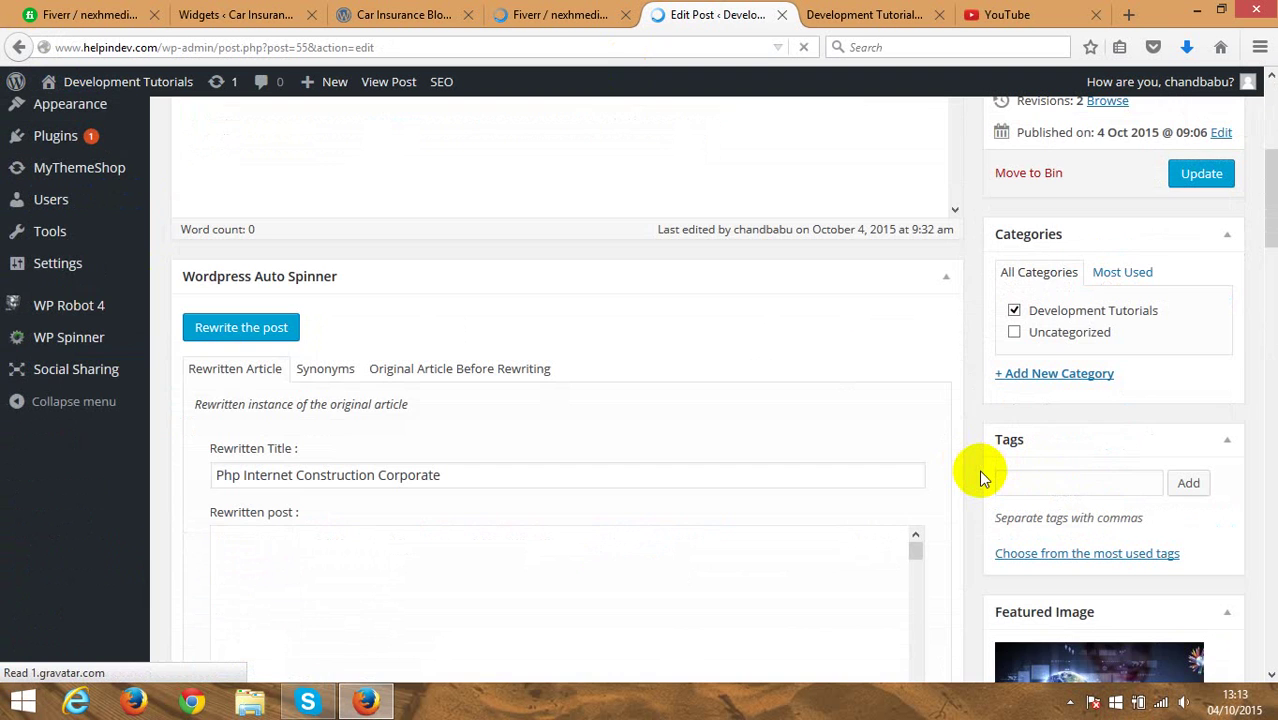
scroll(1000, 600, "up", 5)
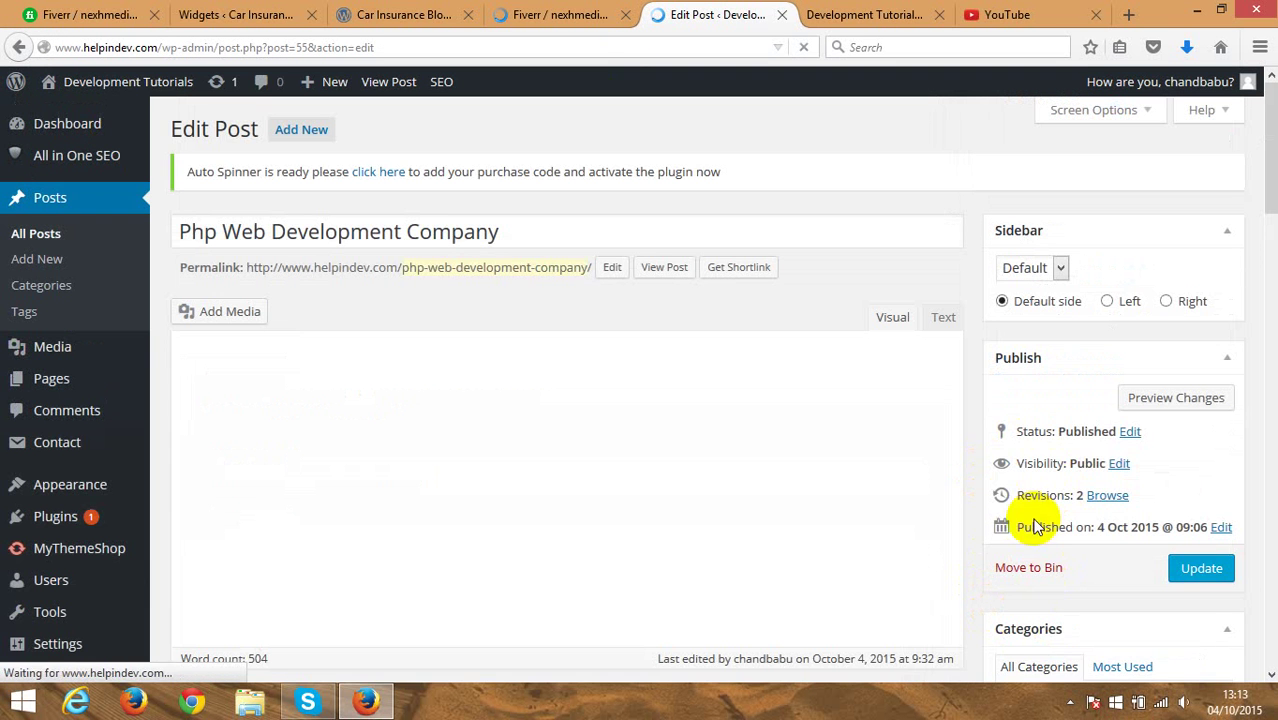
scroll(988, 541, "down", 2)
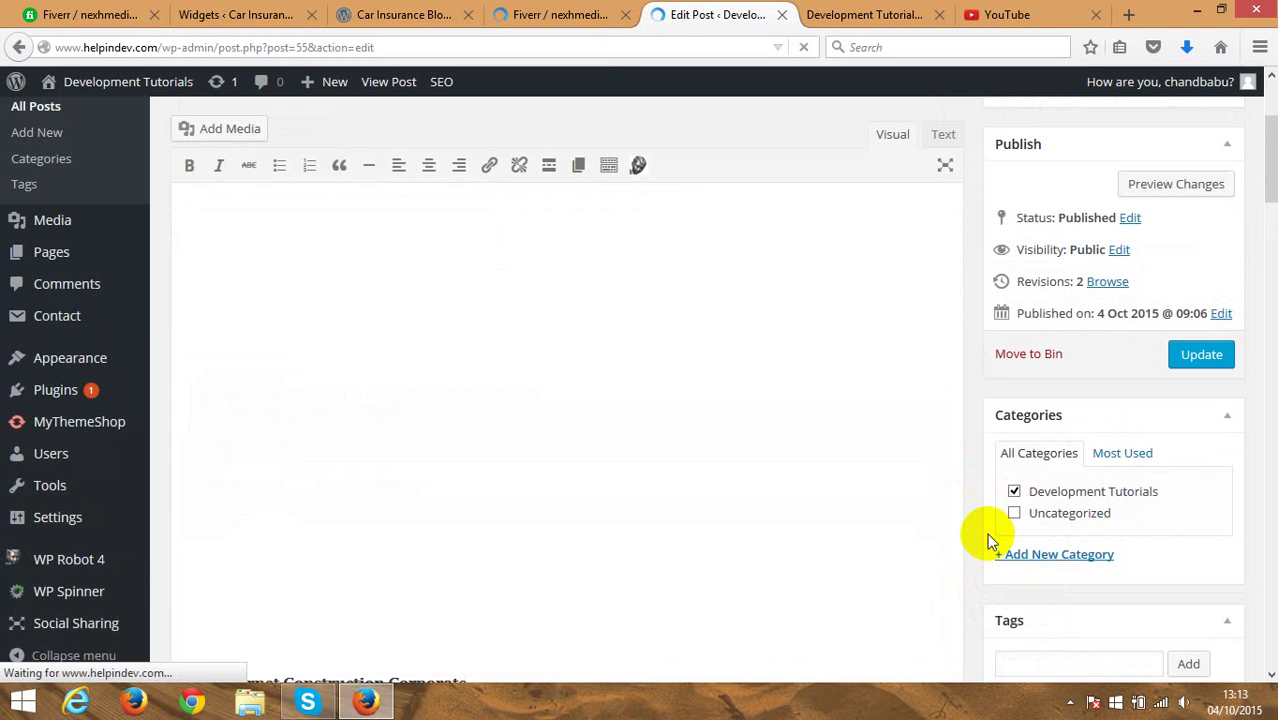
scroll(987, 541, "down", 3)
scroll(985, 540, "down", 2)
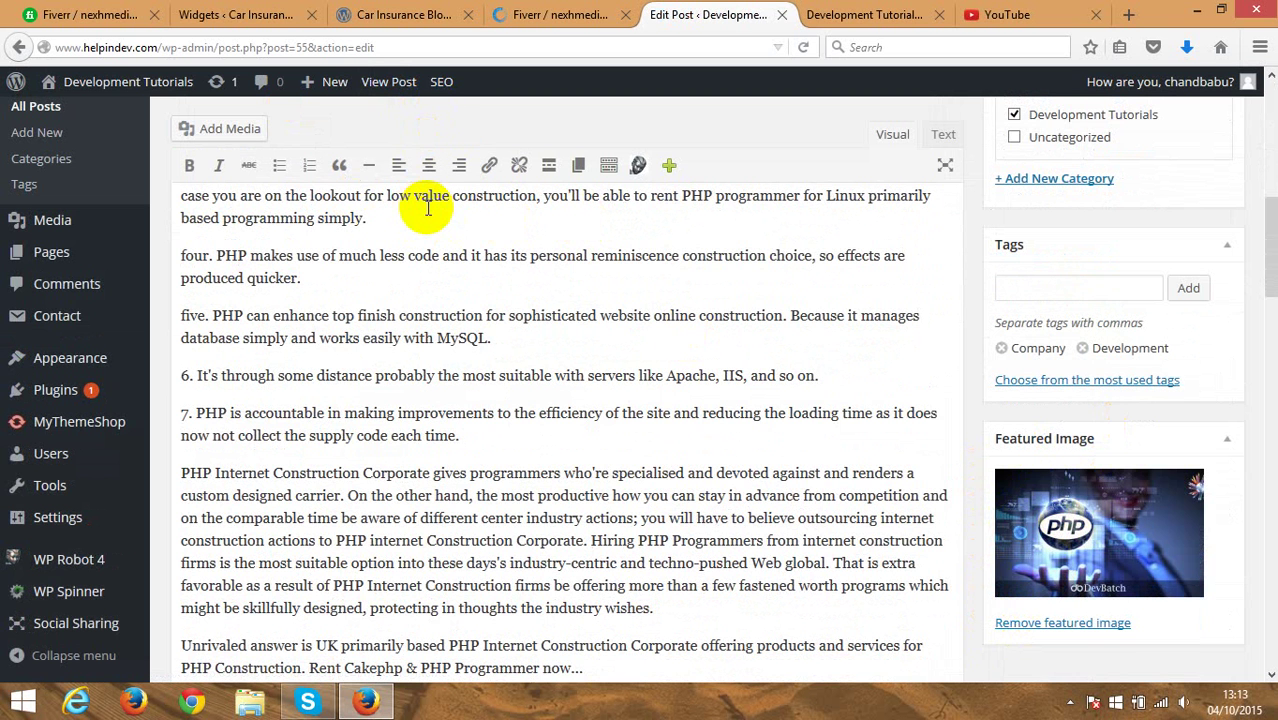
Step: Remove the post's PHP featured image, cancel choosing a replacement, and update the post
left_click(1015, 622)
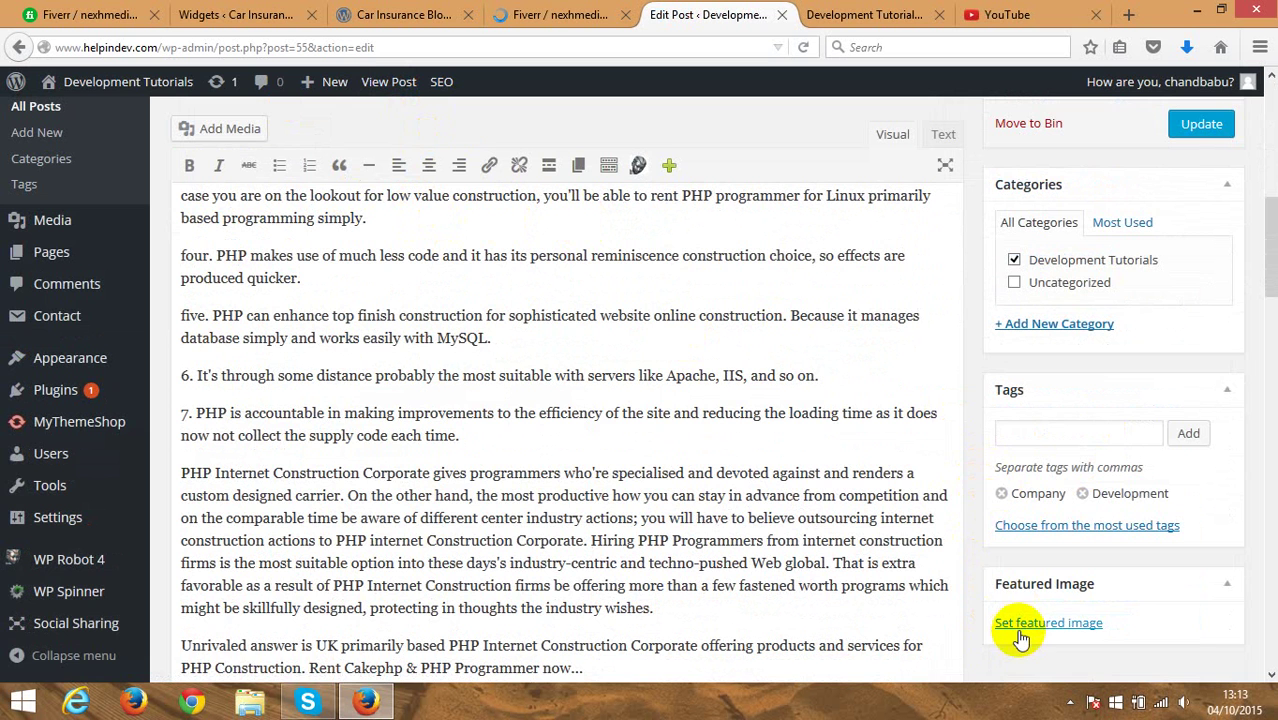
left_click(1015, 622)
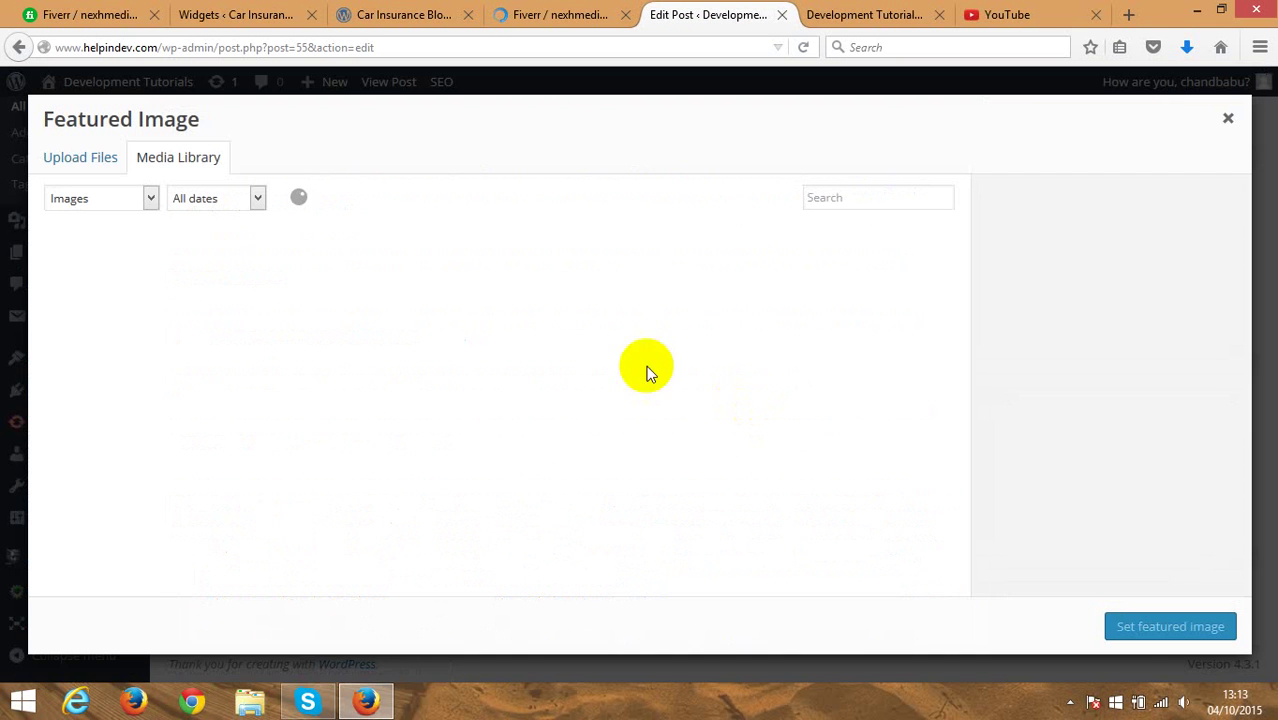
left_click(94, 163)
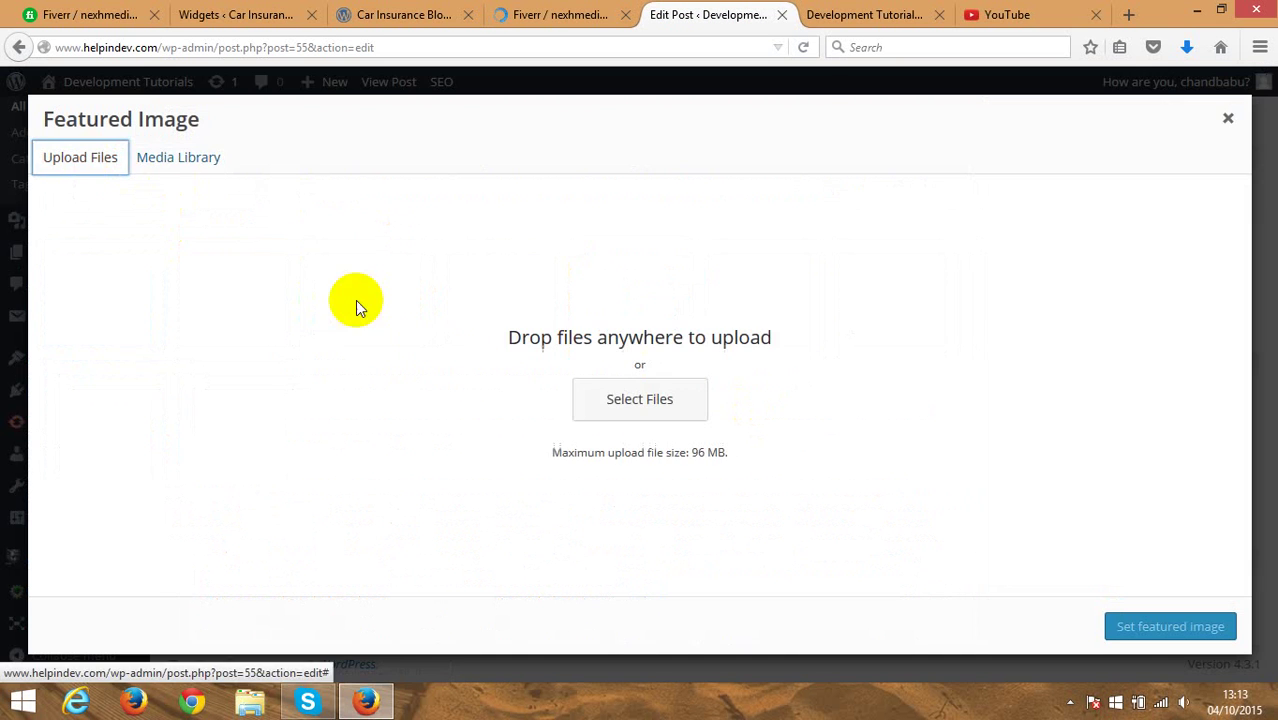
left_click(599, 400)
left_click_drag(817, 182, 807, 272)
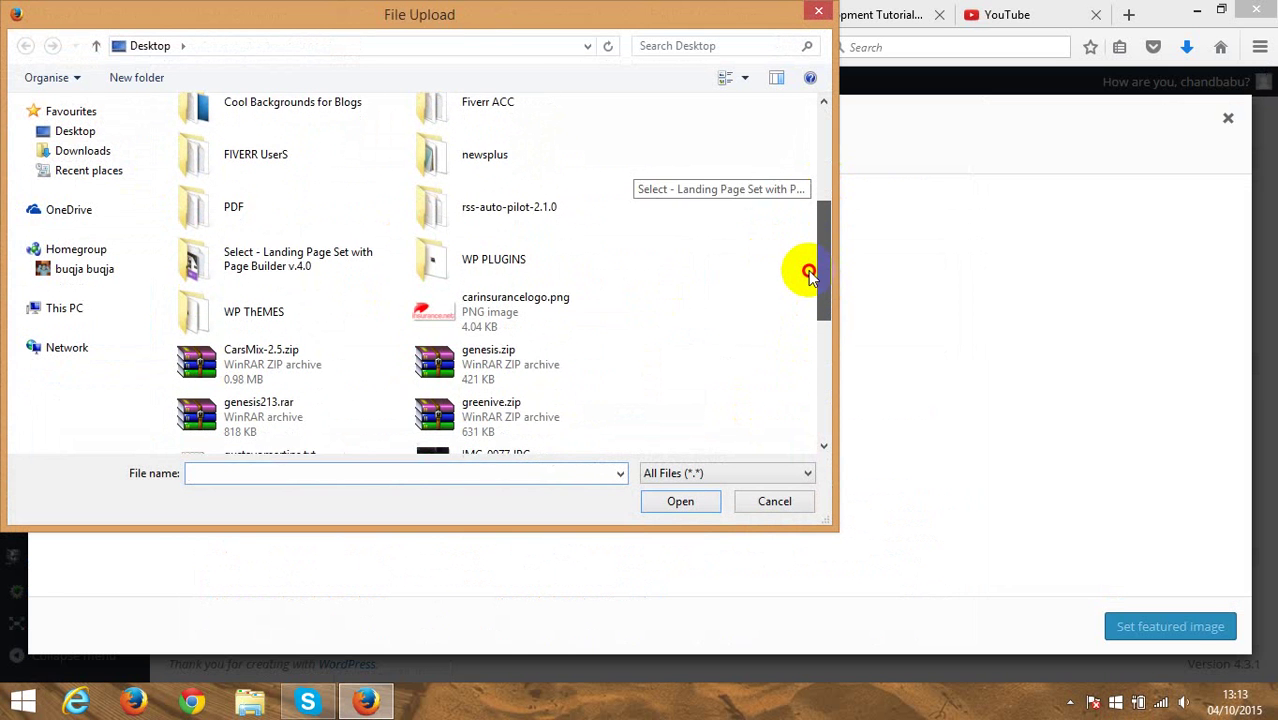
left_click(772, 501)
left_click(1232, 120)
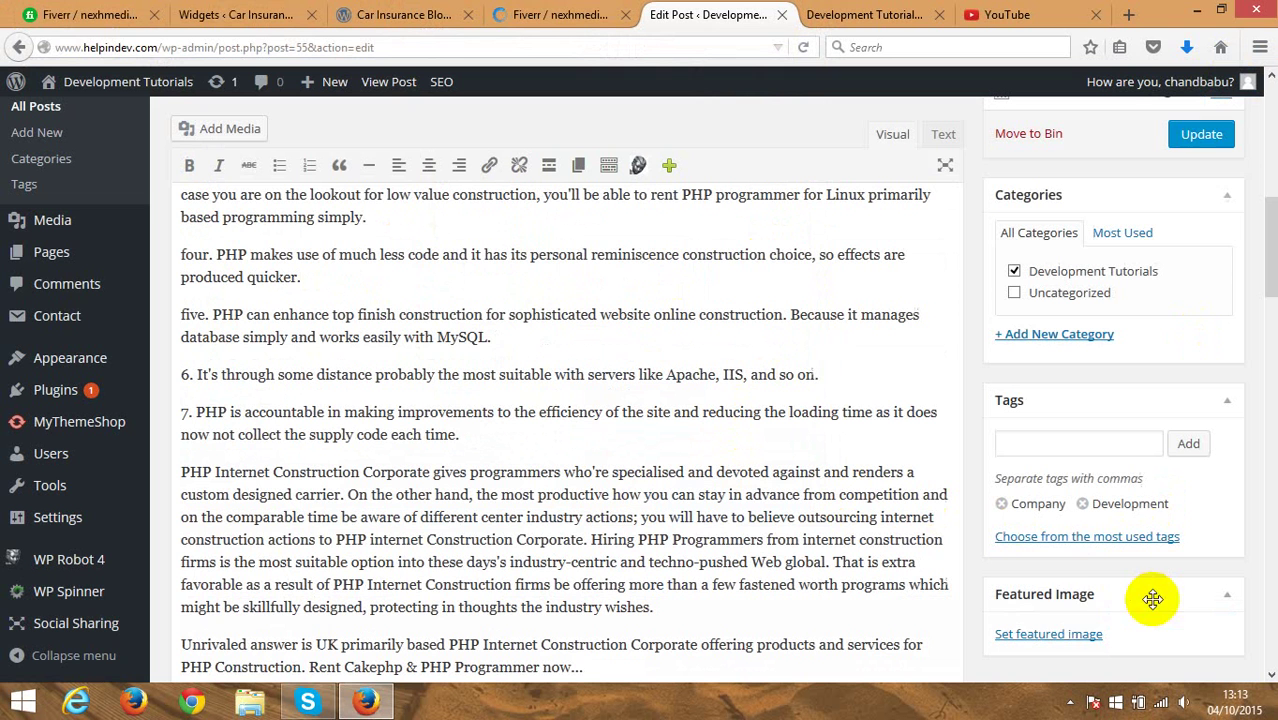
left_click(1184, 143)
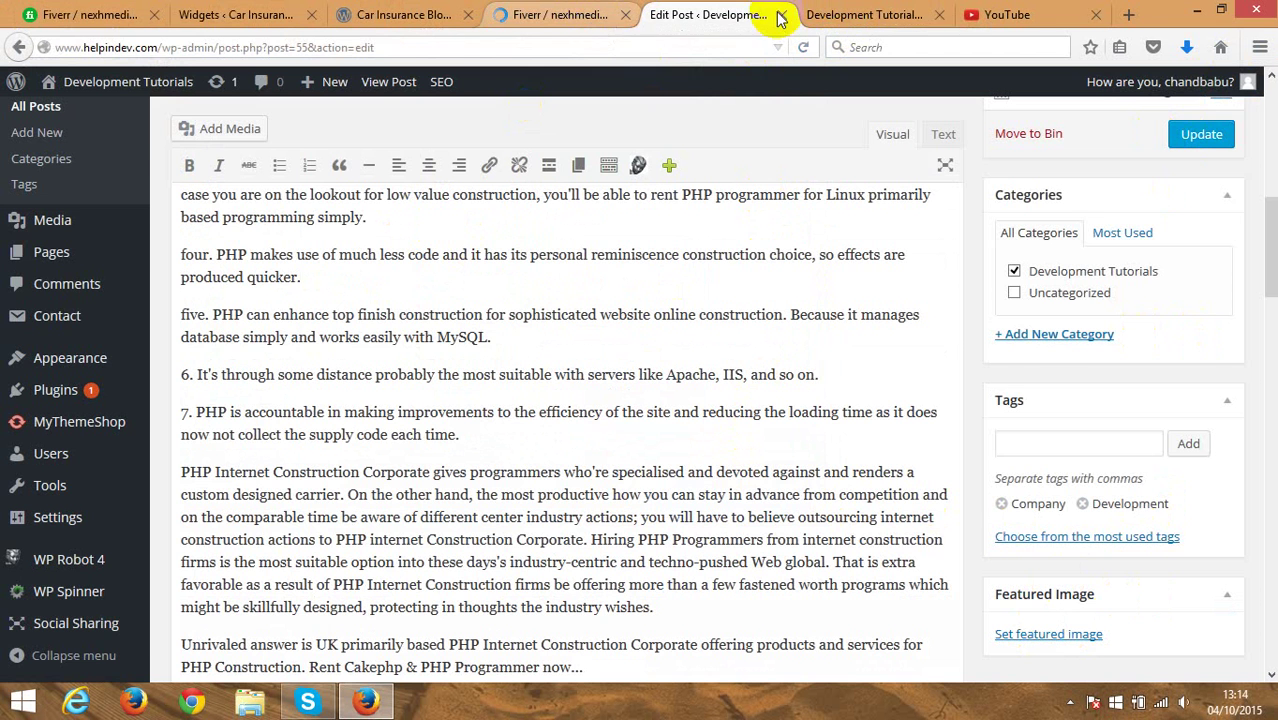
Step: Review the live blog and the client's Fiverr requests, then open the MyThemeShop Theme Options panel
left_click(850, 14)
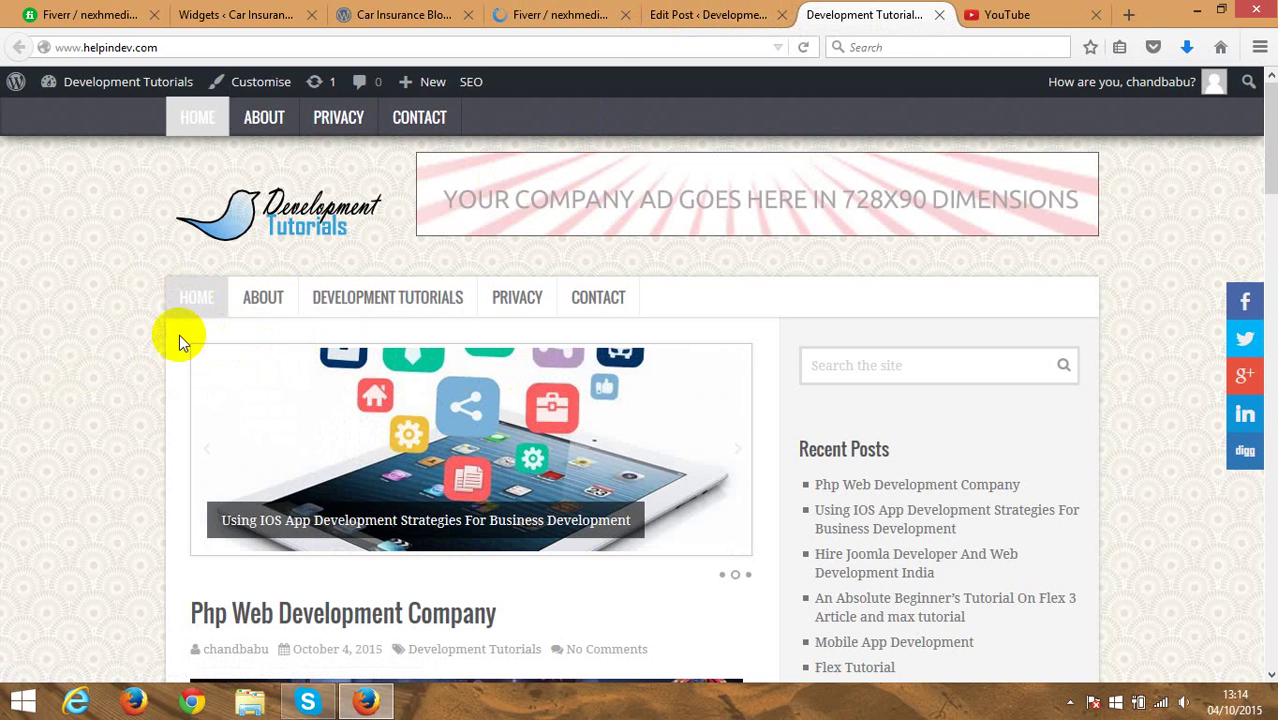
scroll(160, 330, "down", 5)
left_click(236, 14)
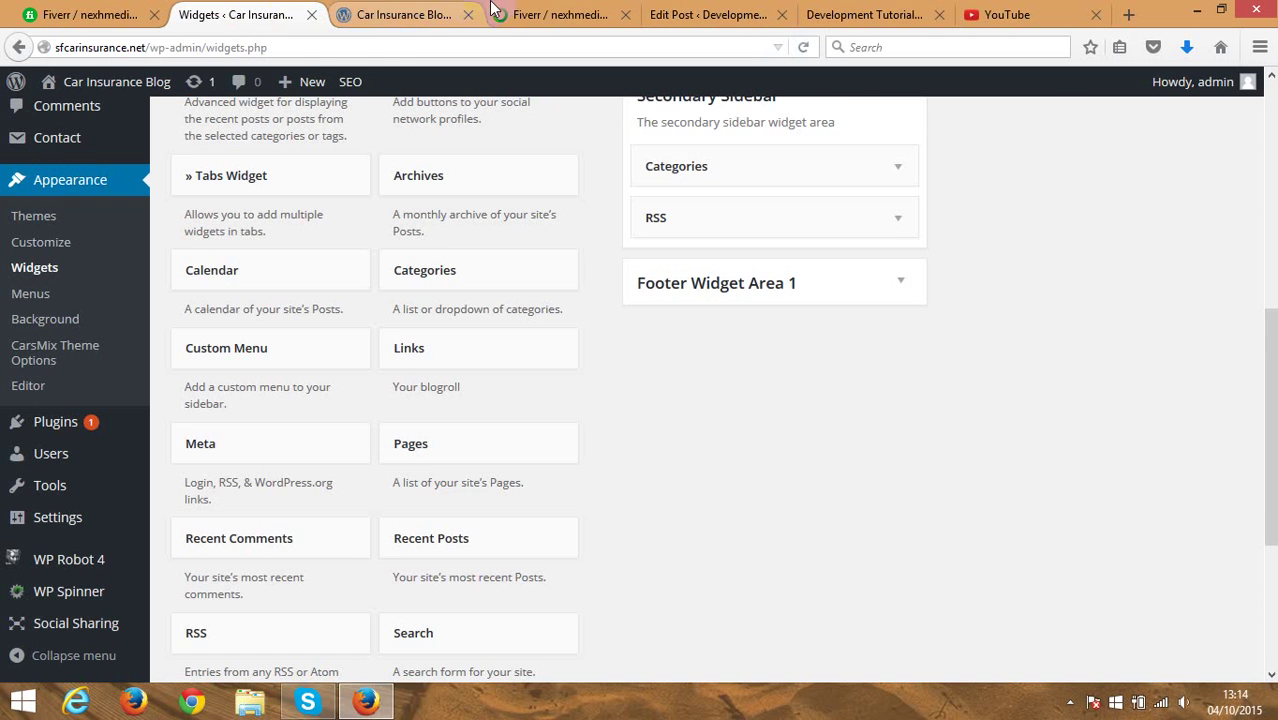
left_click(494, 12)
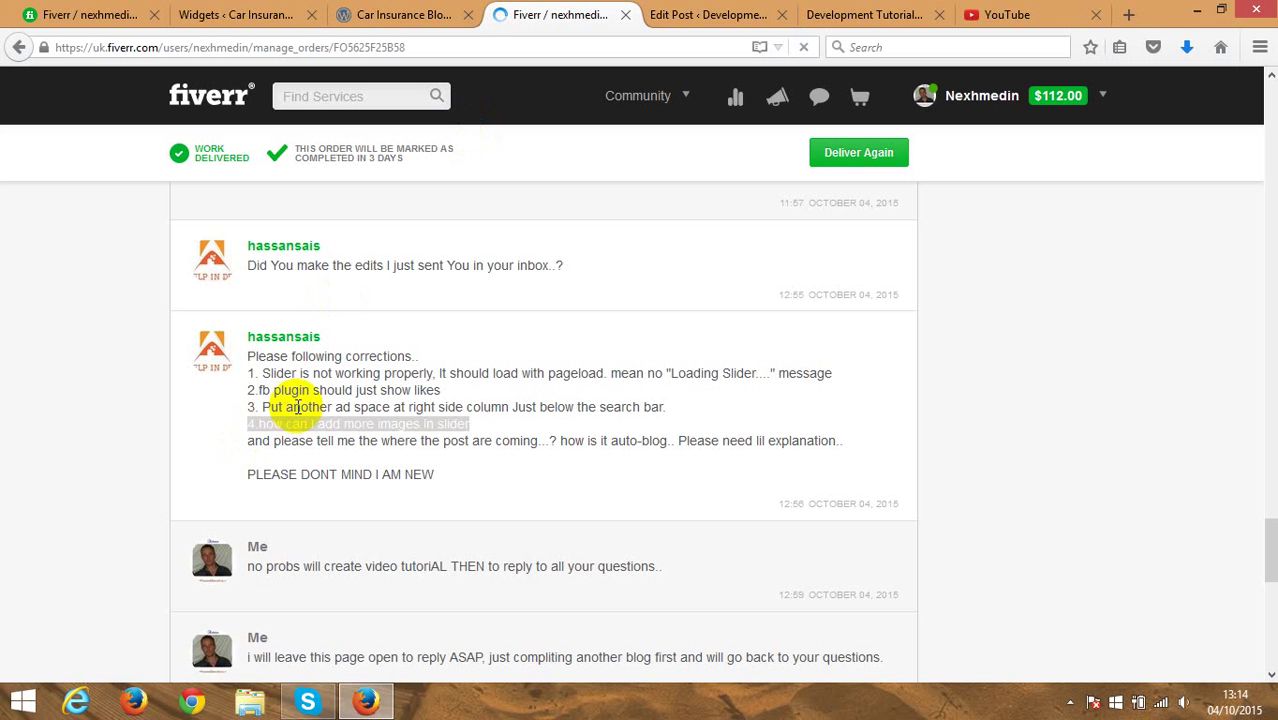
left_click(708, 14)
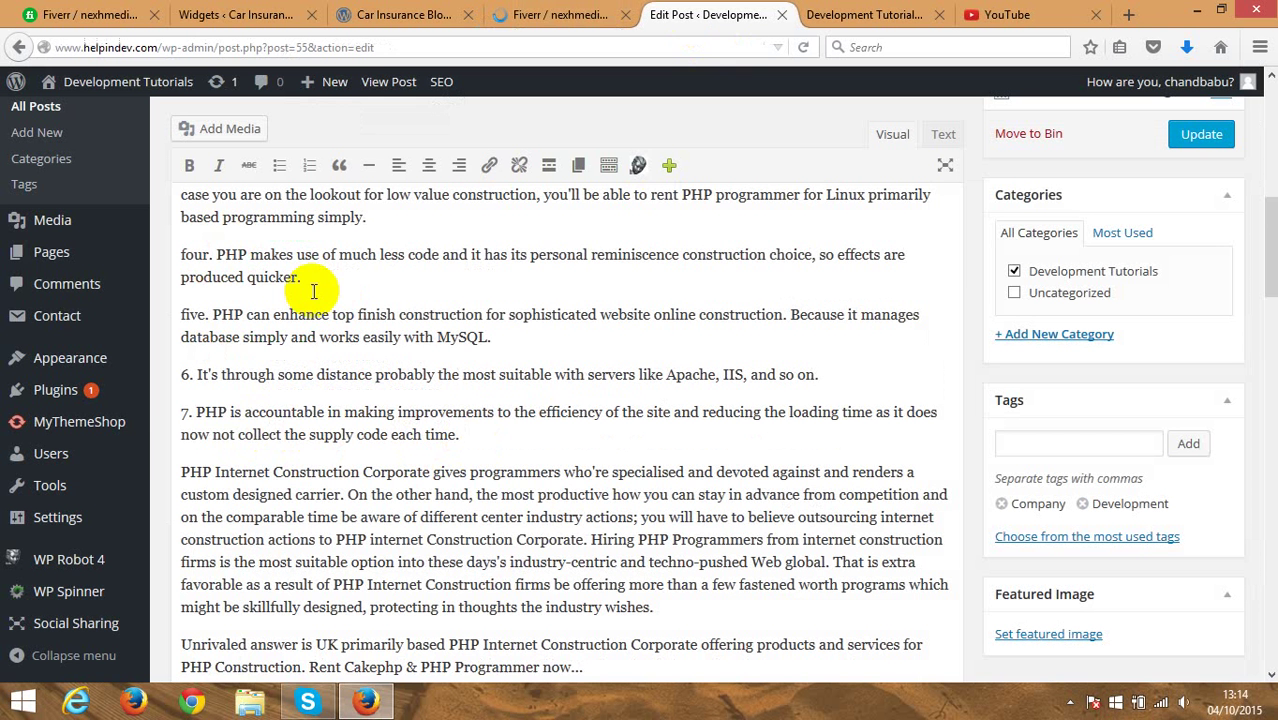
left_click(98, 370)
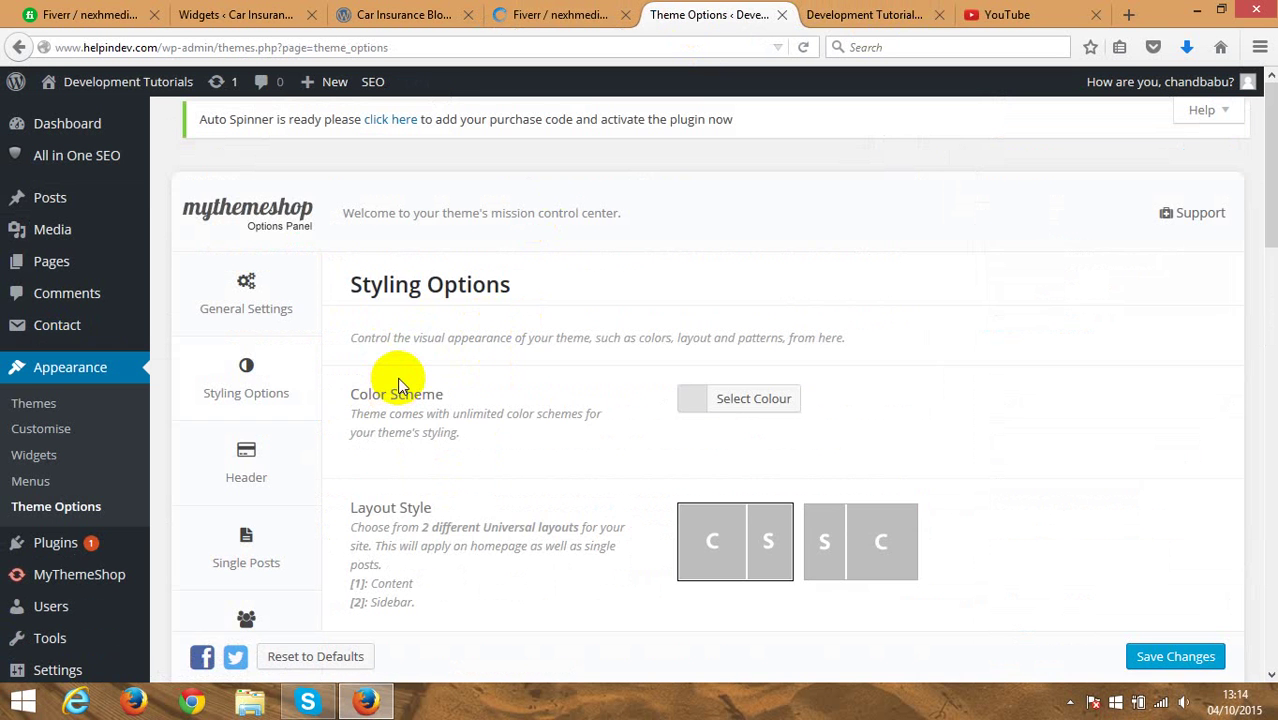
Step: Confirm General Settings has Homepage Slider on with Slider Category Development Tutorials, then view the front page
left_click(216, 300)
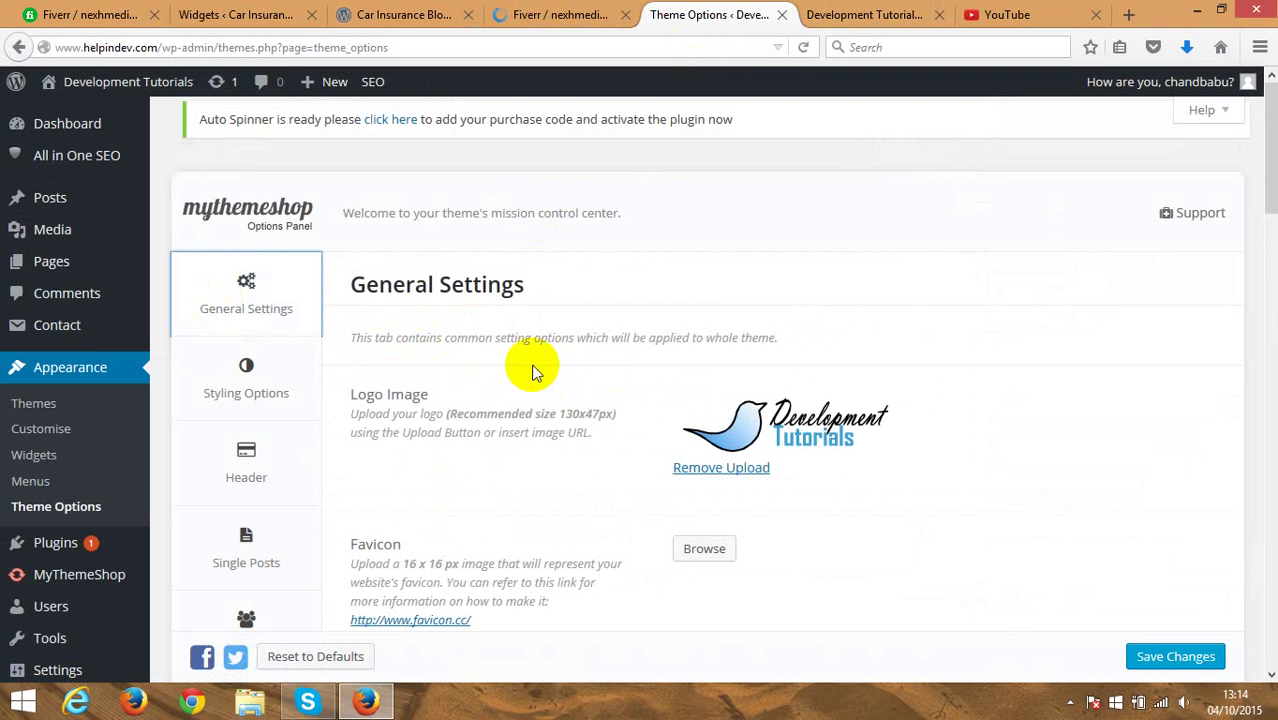
scroll(532, 372, "down", 3)
scroll(532, 372, "down", 6)
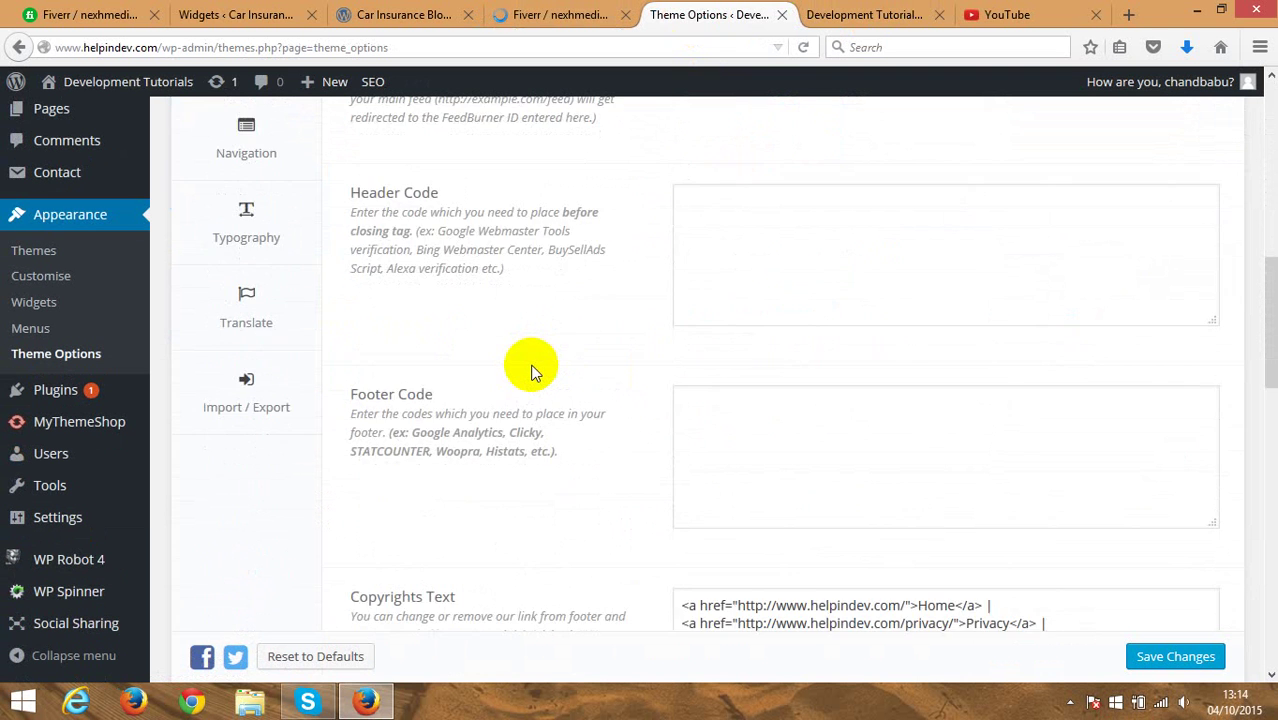
scroll(532, 372, "down", 2)
scroll(532, 372, "down", 2)
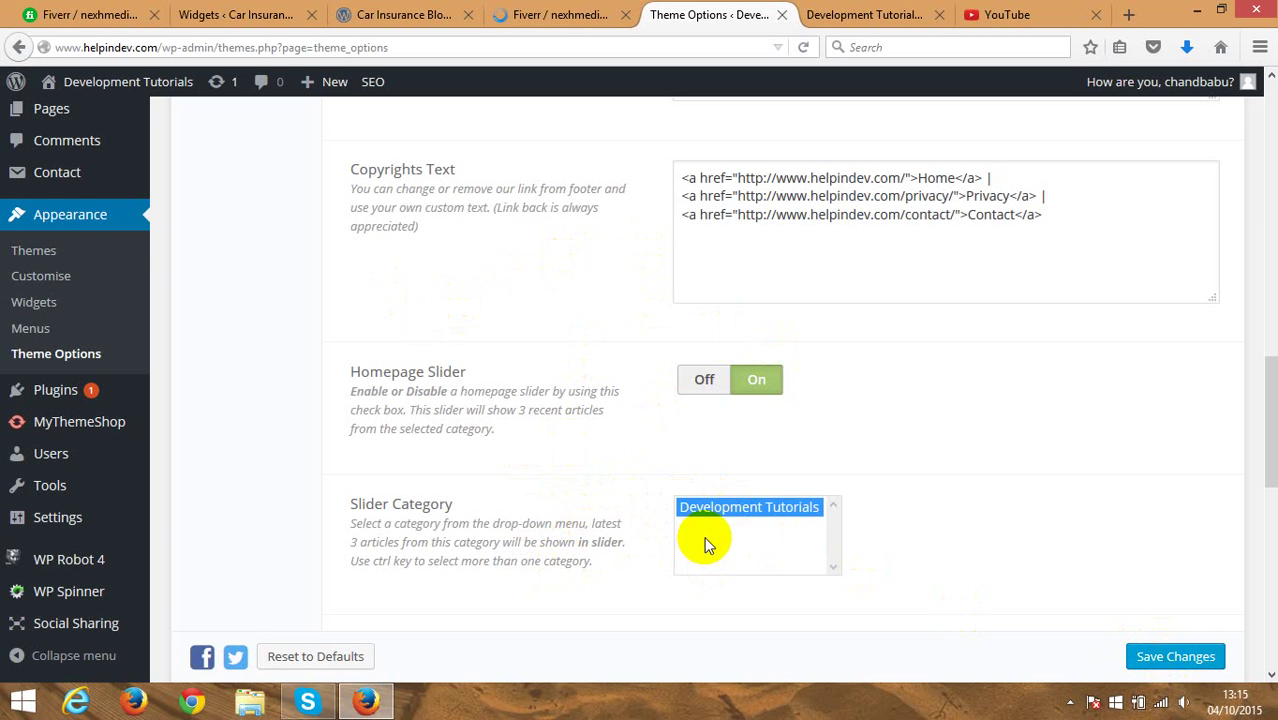
left_click(285, 310)
left_click(835, 16)
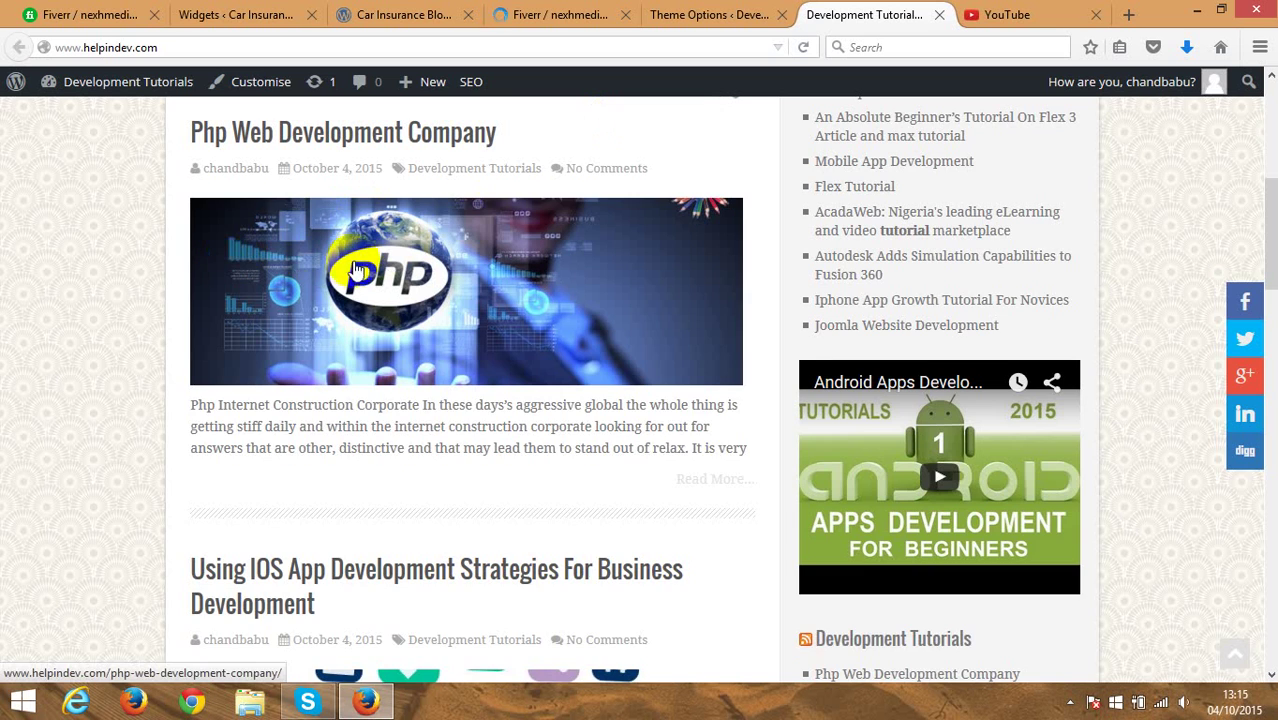
scroll(285, 325, "up", 2)
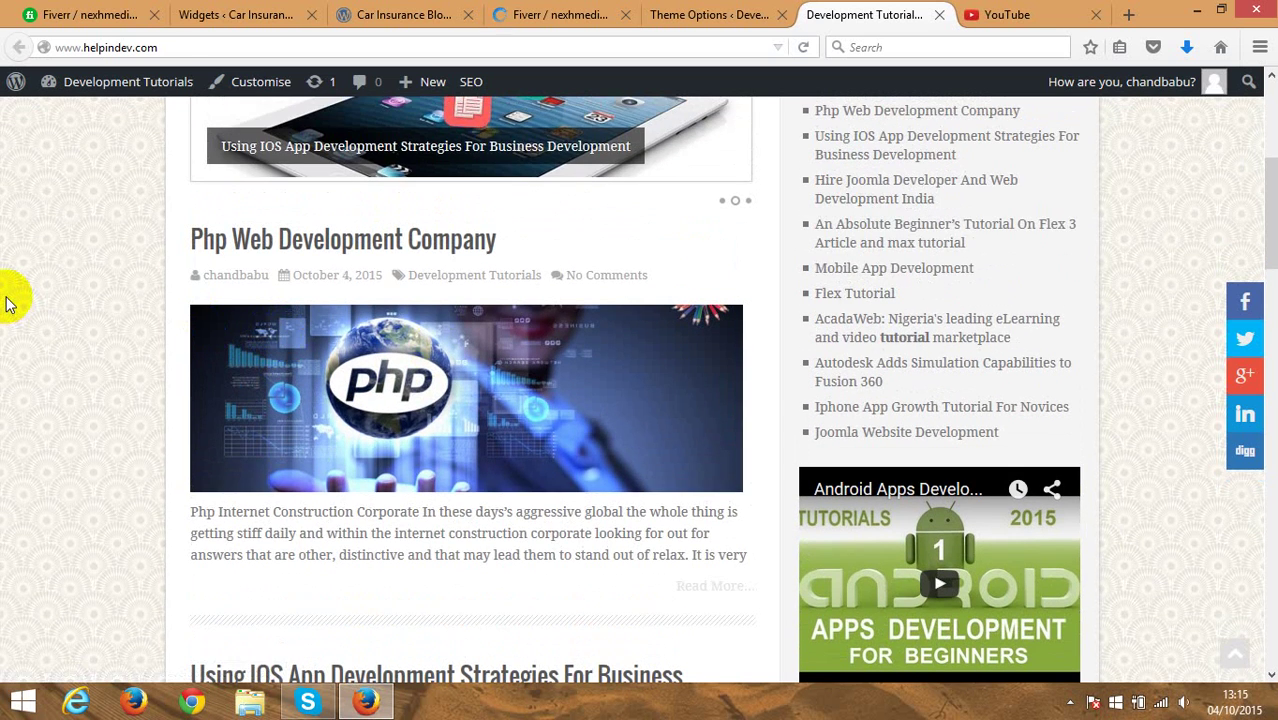
scroll(5, 303, "up", 6)
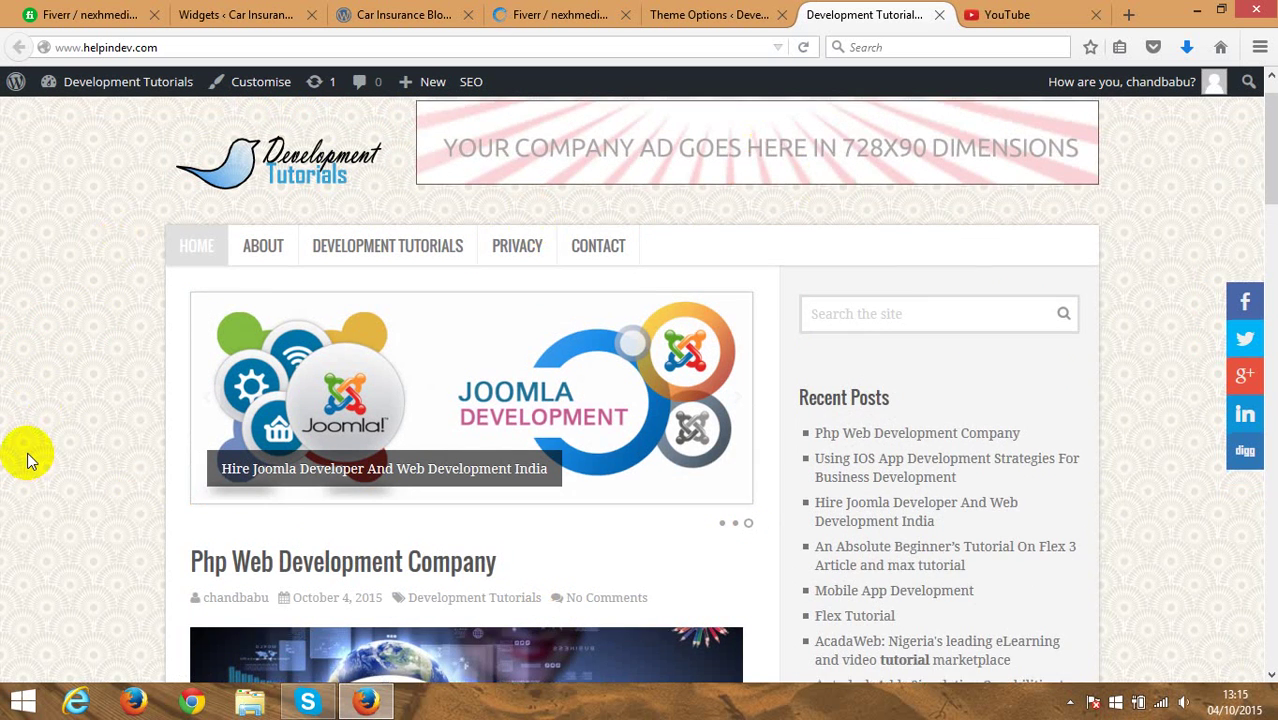
scroll(26, 457, "down", 1)
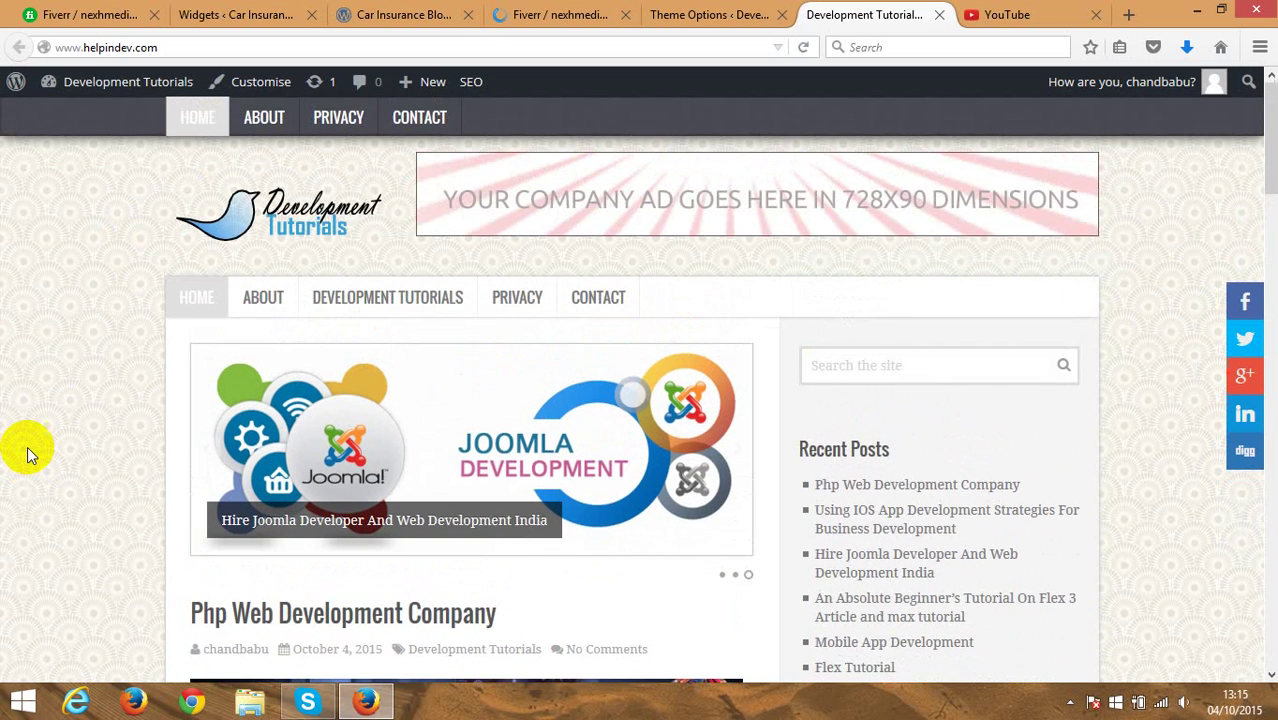